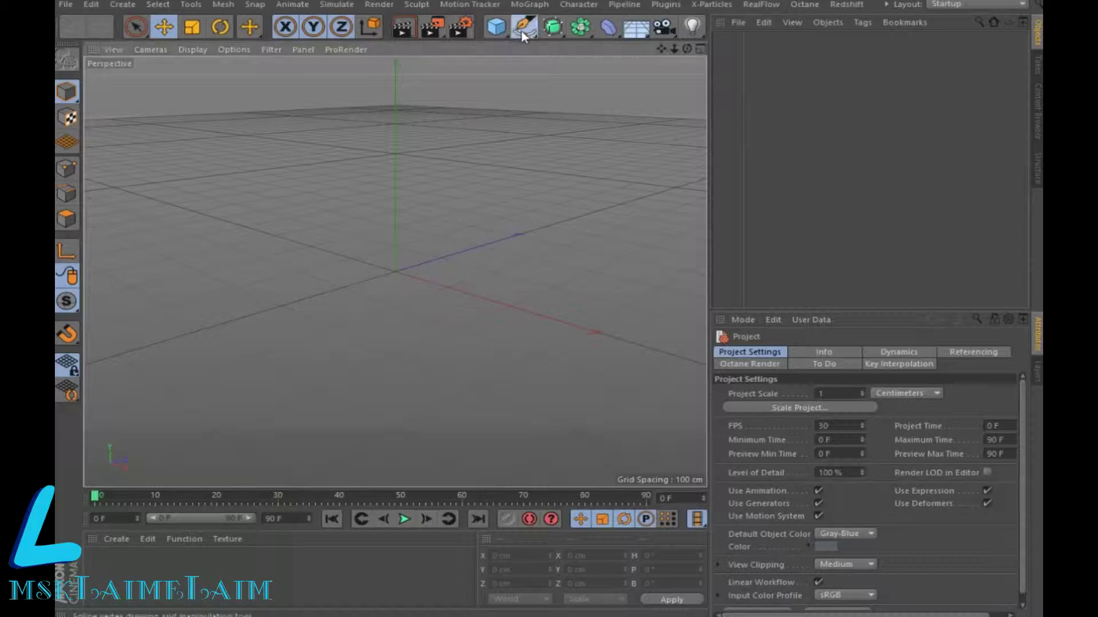
# Step: Create a 15 × 25 cm rectangle spline, then add a circle spline
pyautogui.click(645, 148)
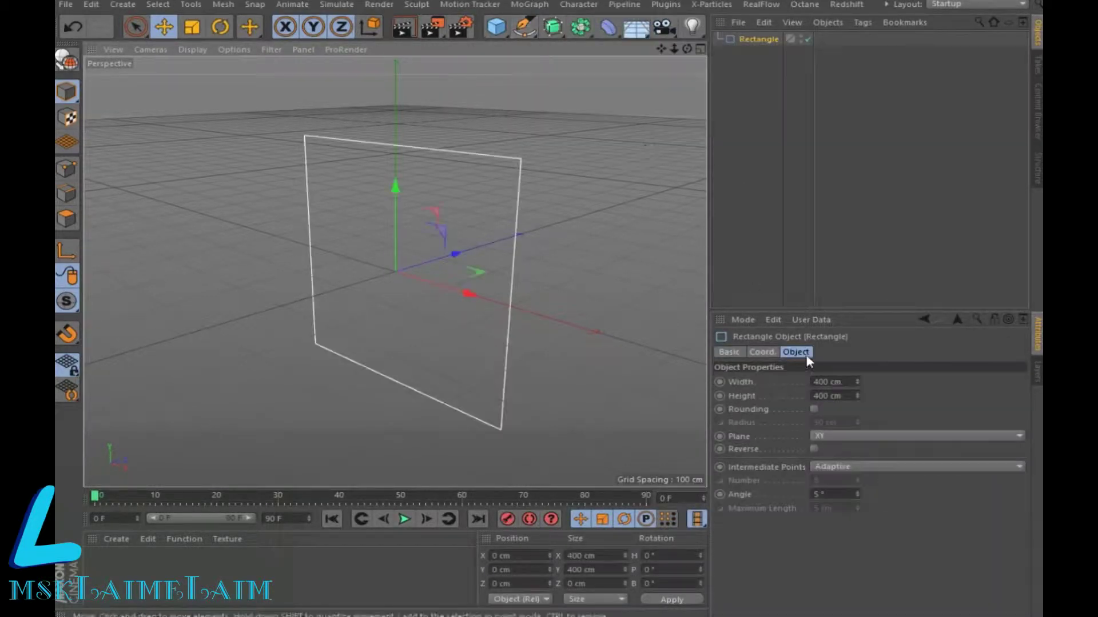
pyautogui.moveTo(830, 382); pyautogui.dragTo(799, 383)
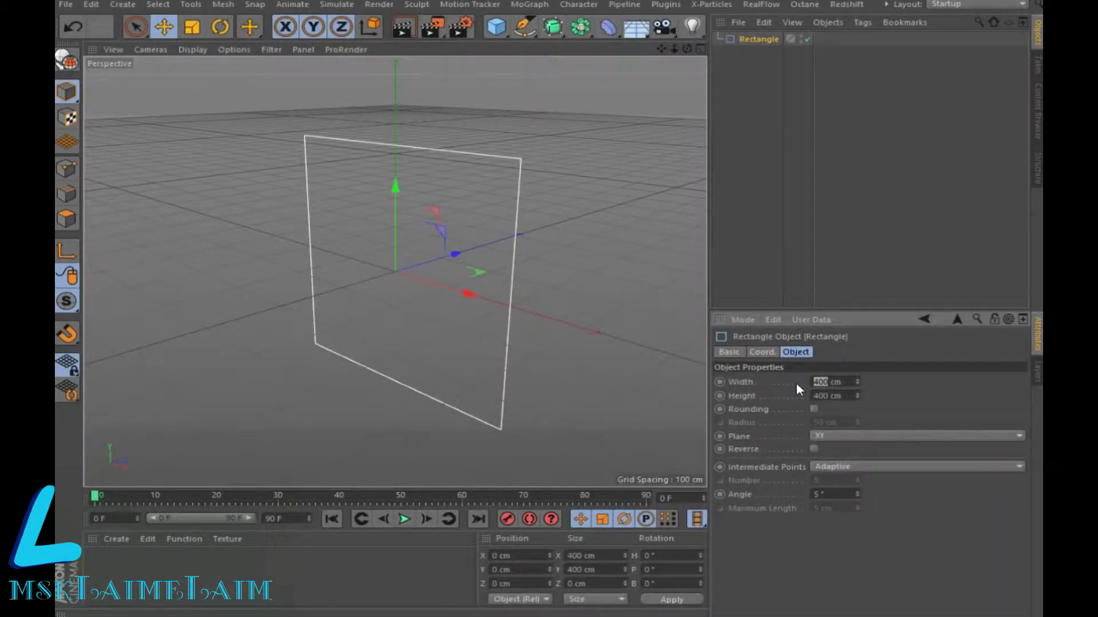
pyautogui.write('15')
pyautogui.moveTo(831, 398); pyautogui.dragTo(802, 399)
pyautogui.write('25')
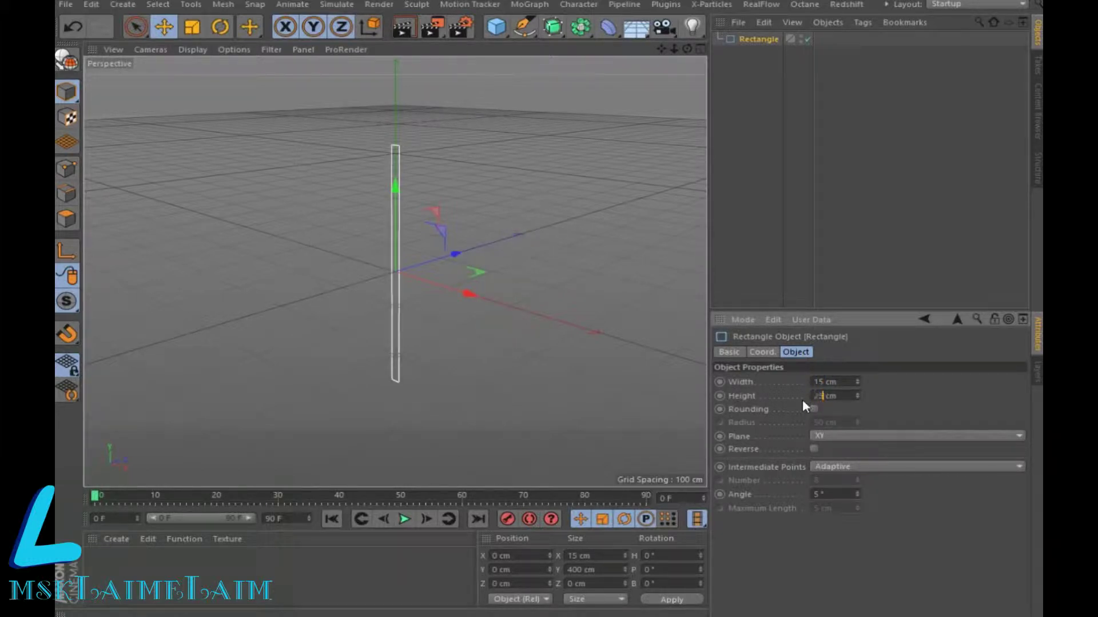
pyautogui.press('Return')
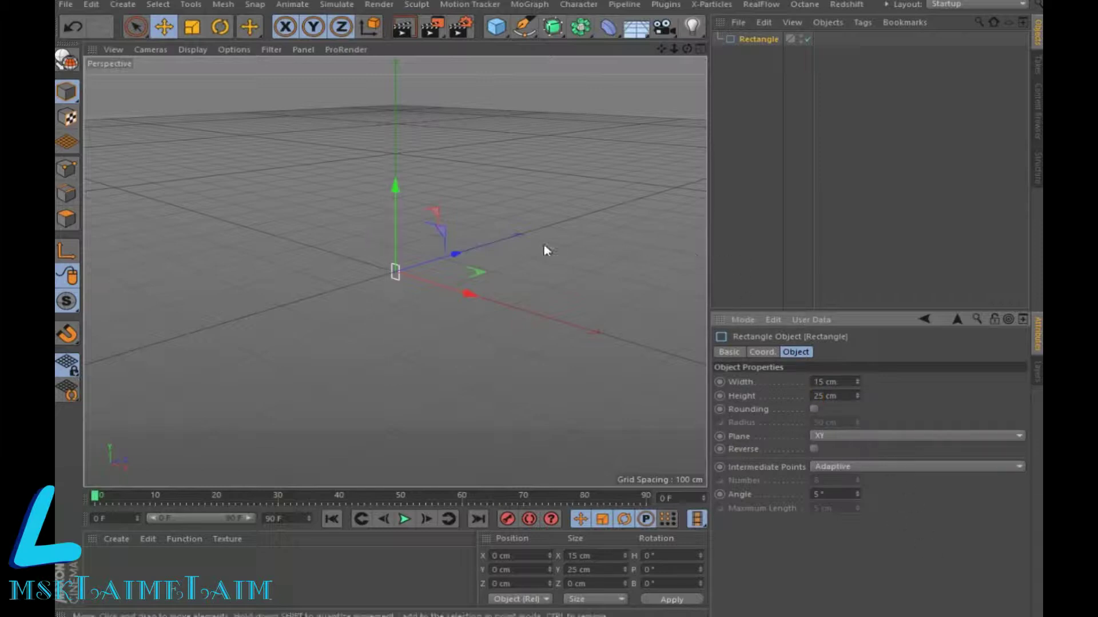
pyautogui.moveTo(516, 30); pyautogui.dragTo(637, 77)
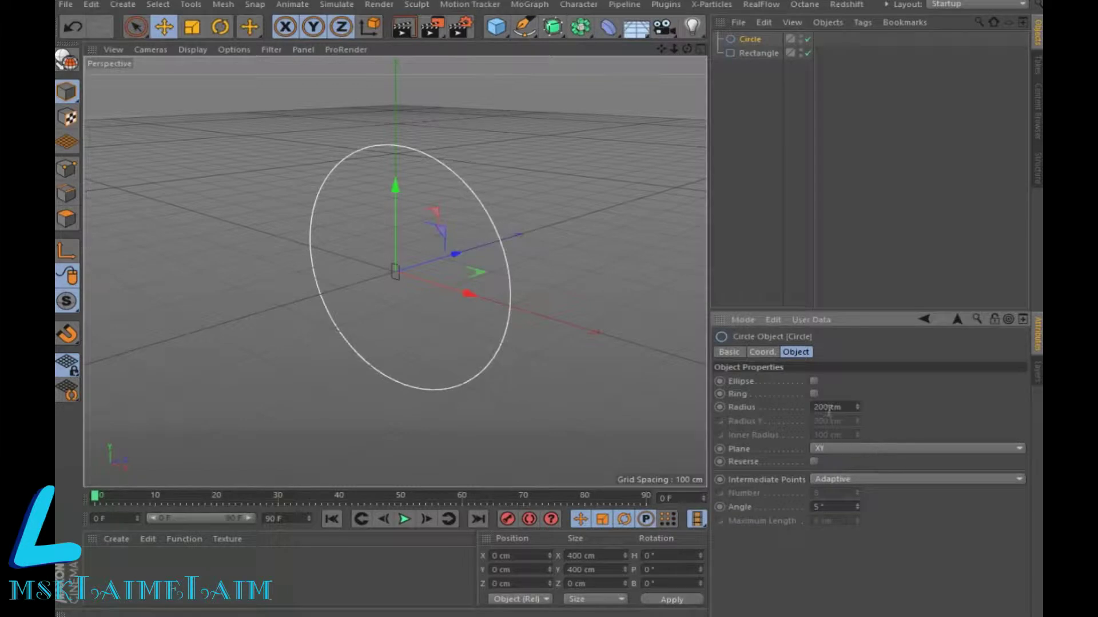
# Step: Set the circle's radius to 160 cm and orbit to face it head-on
pyautogui.doubleClick(828, 407)
pyautogui.write('160')
pyautogui.press('Return')
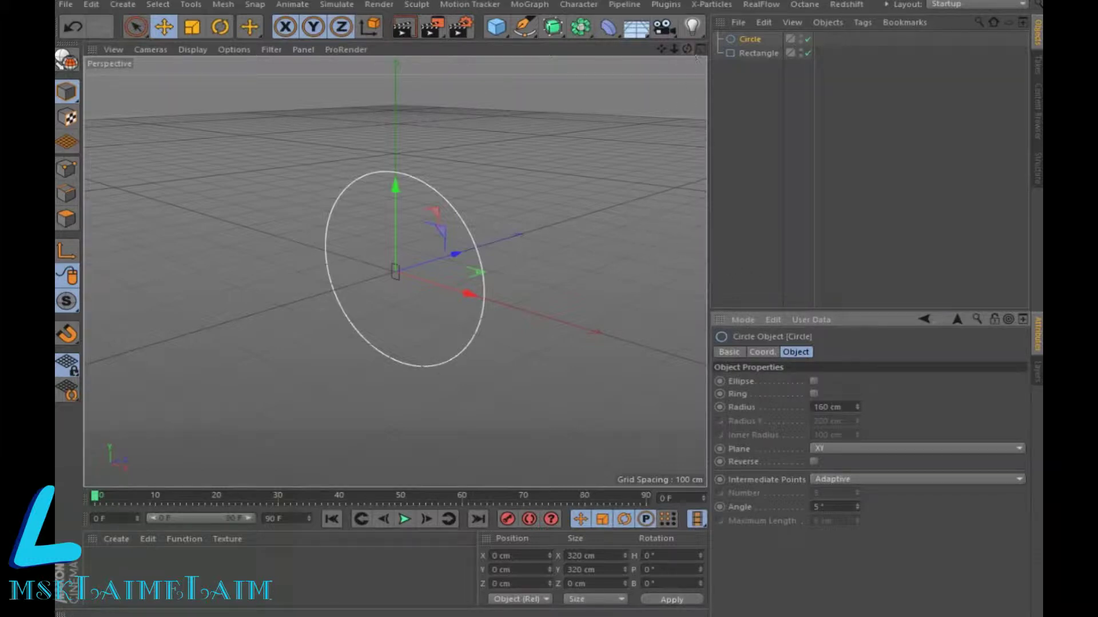
pyautogui.moveTo(687, 49); pyautogui.dragTo(675, 34)
pyautogui.moveTo(394, 271); pyautogui.dragTo(688, 46)
pyautogui.click(552, 27)
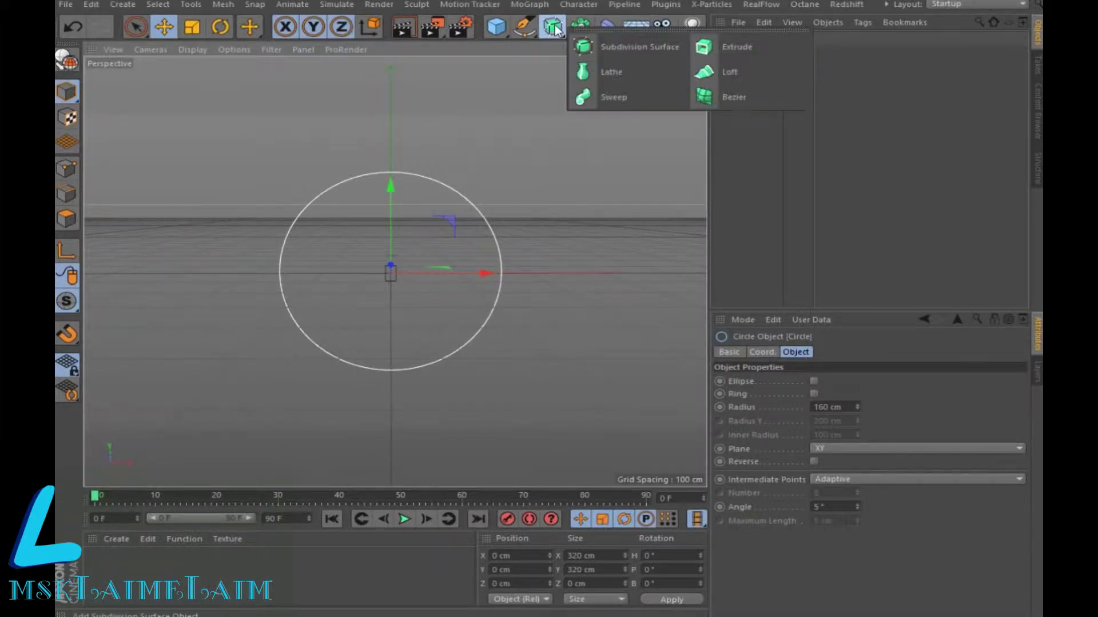
# Step: Add a Sweep with the rectangle nested first as profile and the circle as path
pyautogui.click(614, 96)
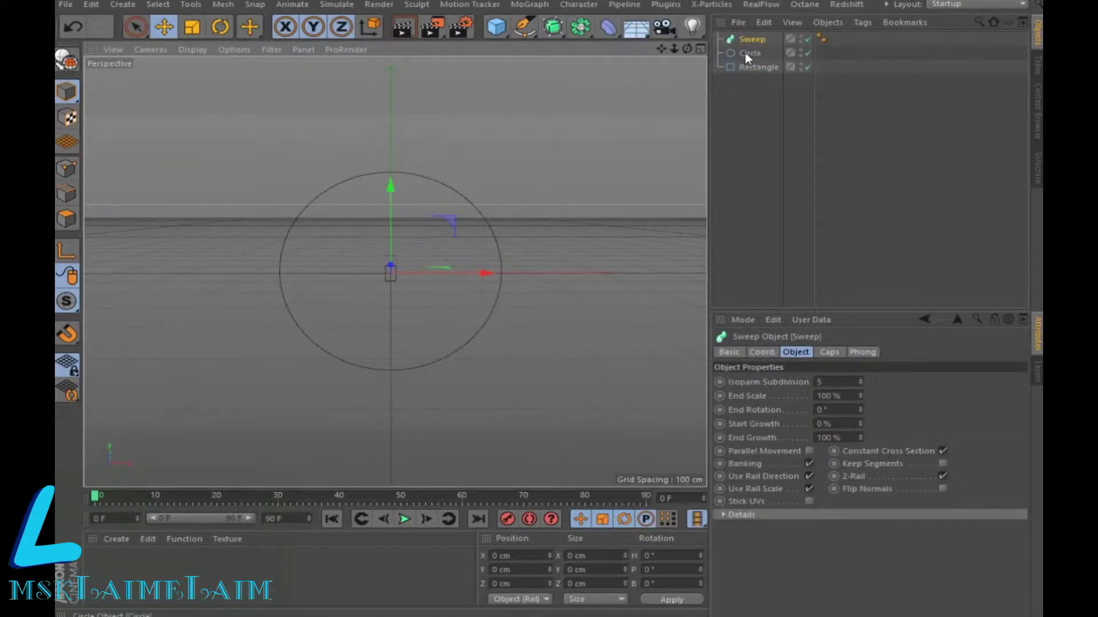
pyautogui.click(745, 52)
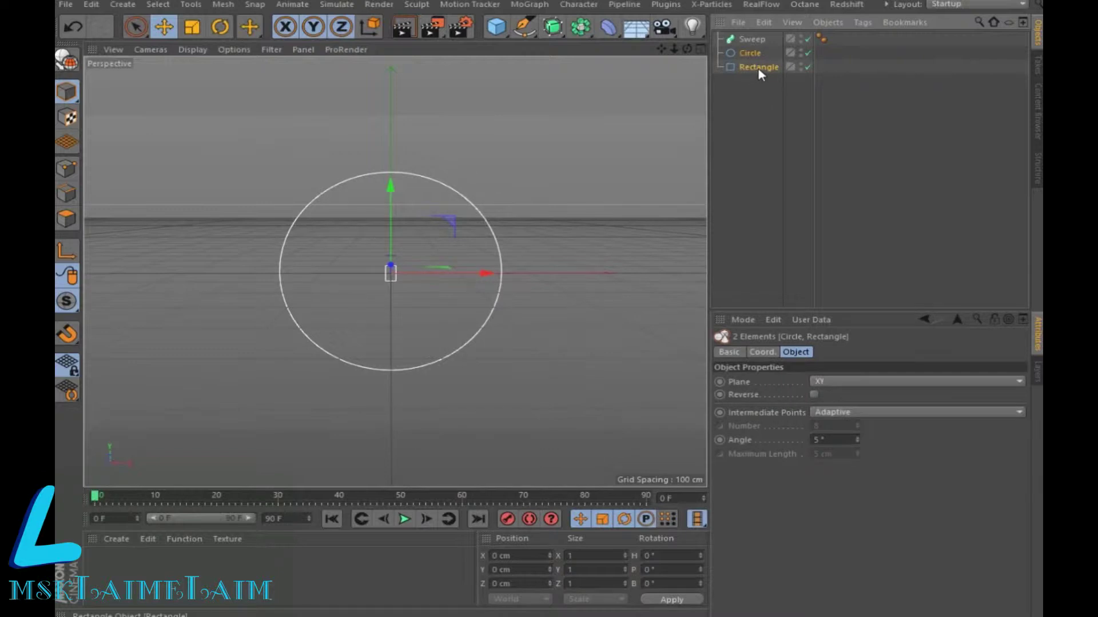
pyautogui.click(758, 67)
pyautogui.moveTo(759, 46)
pyautogui.mouseDown()
pyautogui.moveTo(755, 37)
pyautogui.moveTo(759, 57)
pyautogui.mouseUp()
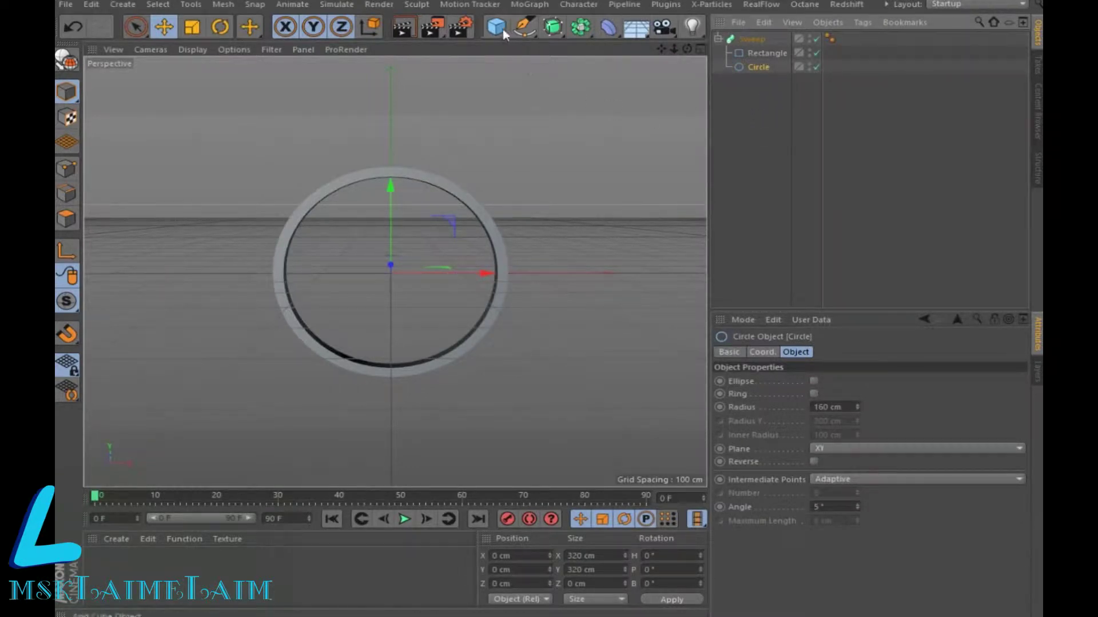
pyautogui.click(532, 4)
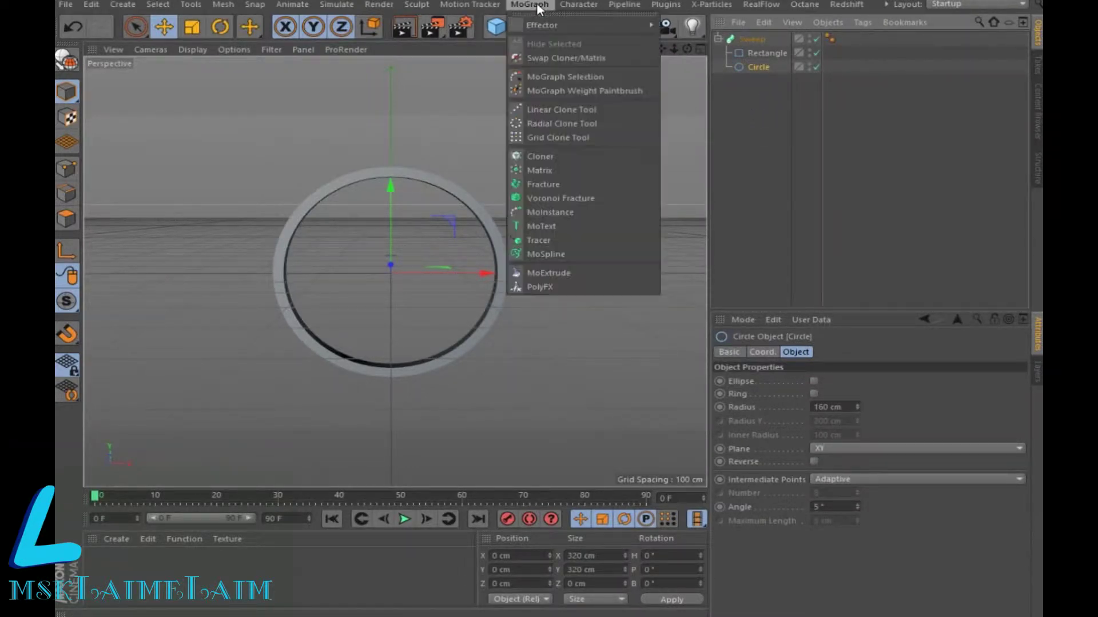
# Step: Add a Cloner and nest the Sweep ring inside it
pyautogui.click(541, 156)
pyautogui.click(754, 54)
pyautogui.moveTo(753, 36); pyautogui.dragTo(754, 37)
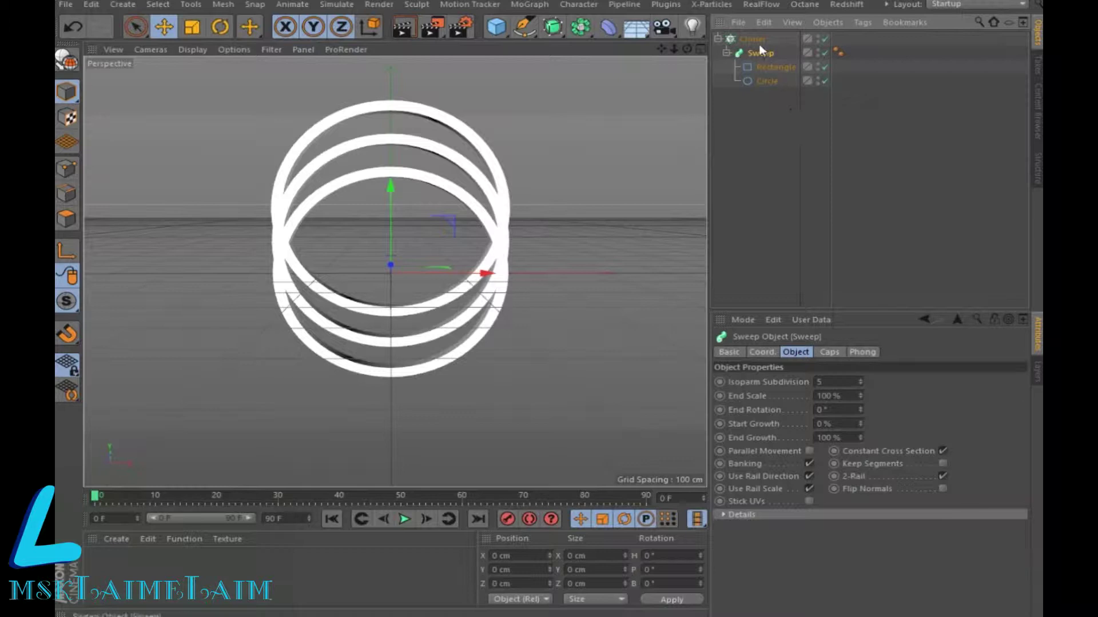
# Step: Set the Cloner to Radial mode with 14 clones at a 239 cm radius
pyautogui.click(752, 40)
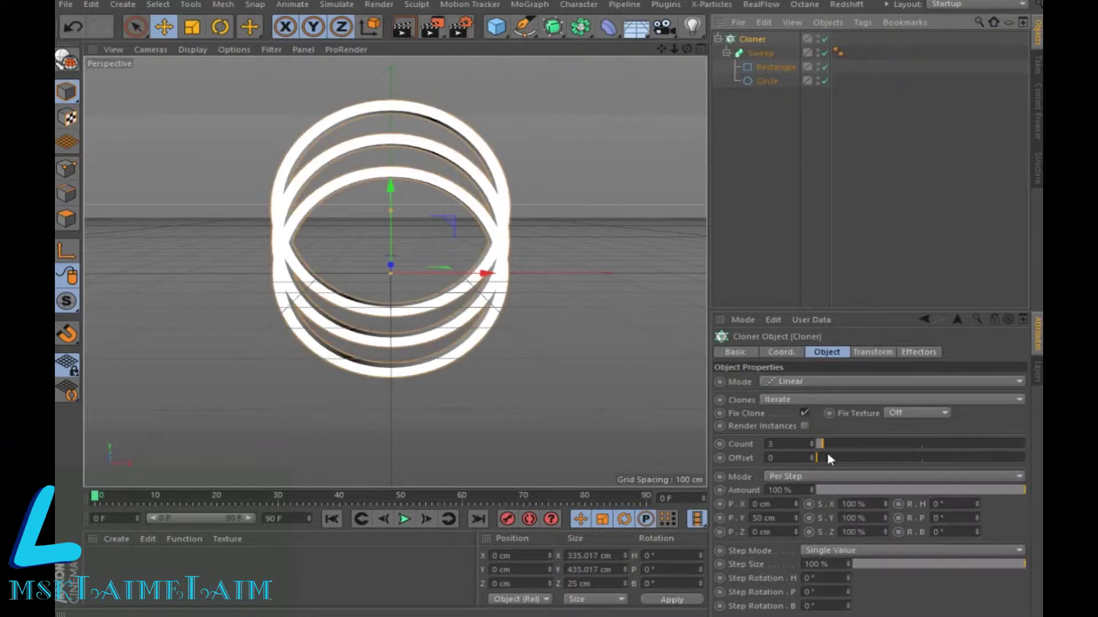
pyautogui.click(821, 385)
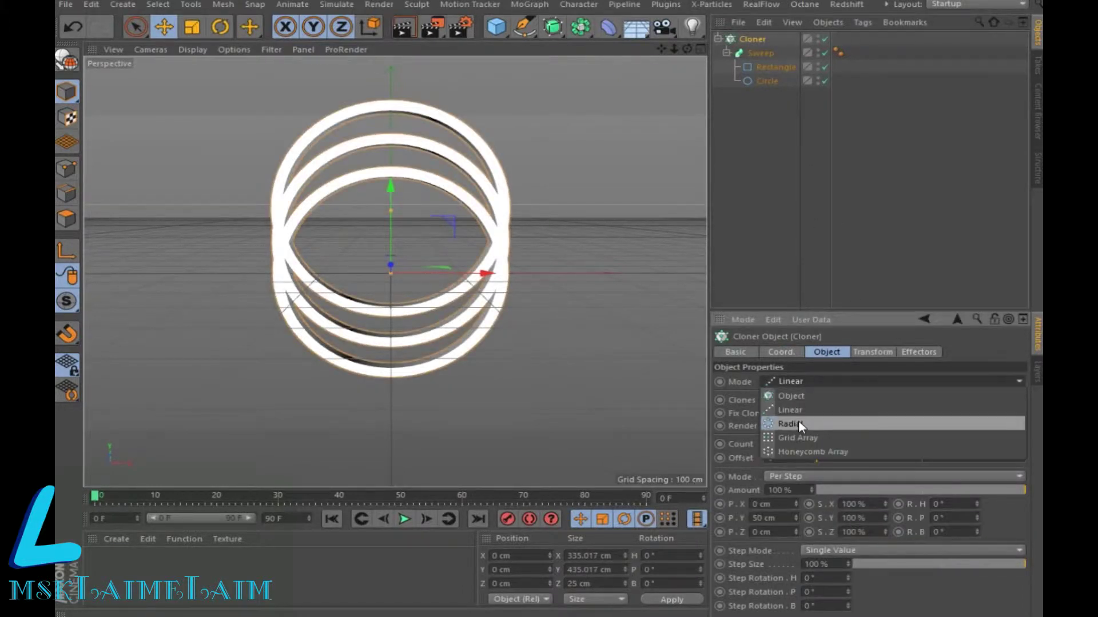
pyautogui.click(799, 426)
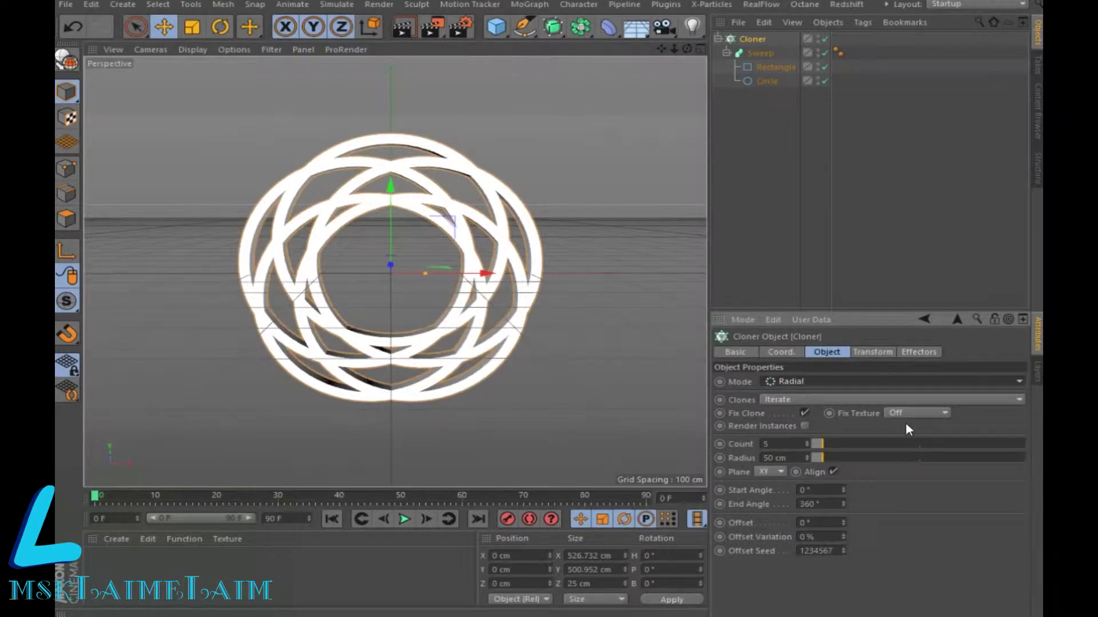
pyautogui.click(840, 445)
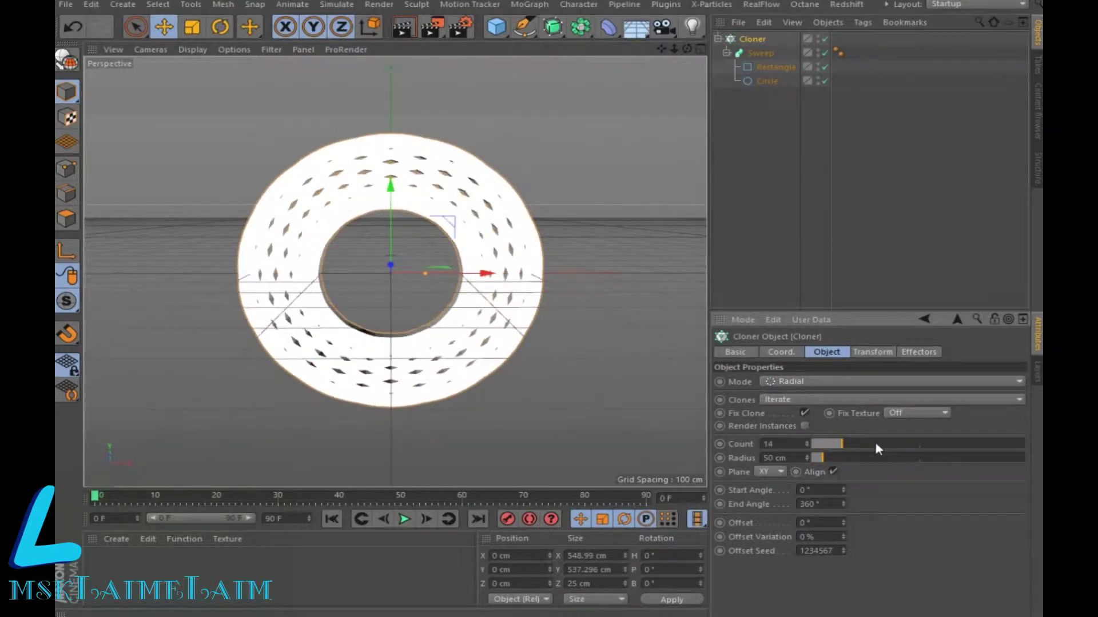
pyautogui.doubleClick(780, 457)
pyautogui.write('233')
pyautogui.press('Return')
pyautogui.scroll(-3, 557, 311)
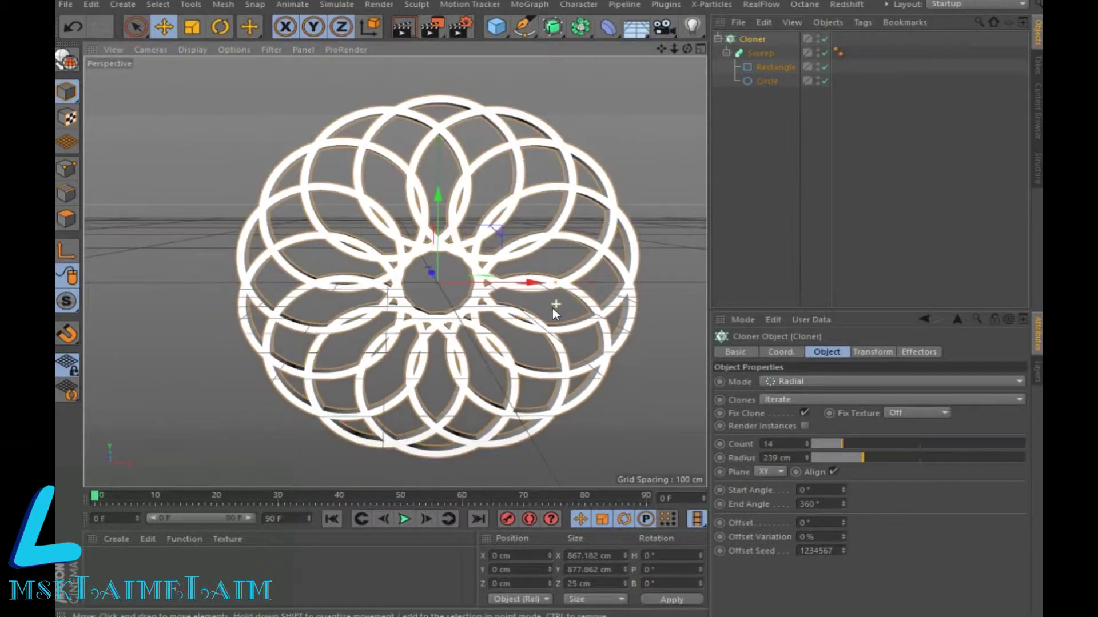
pyautogui.scroll(-2, 553, 307)
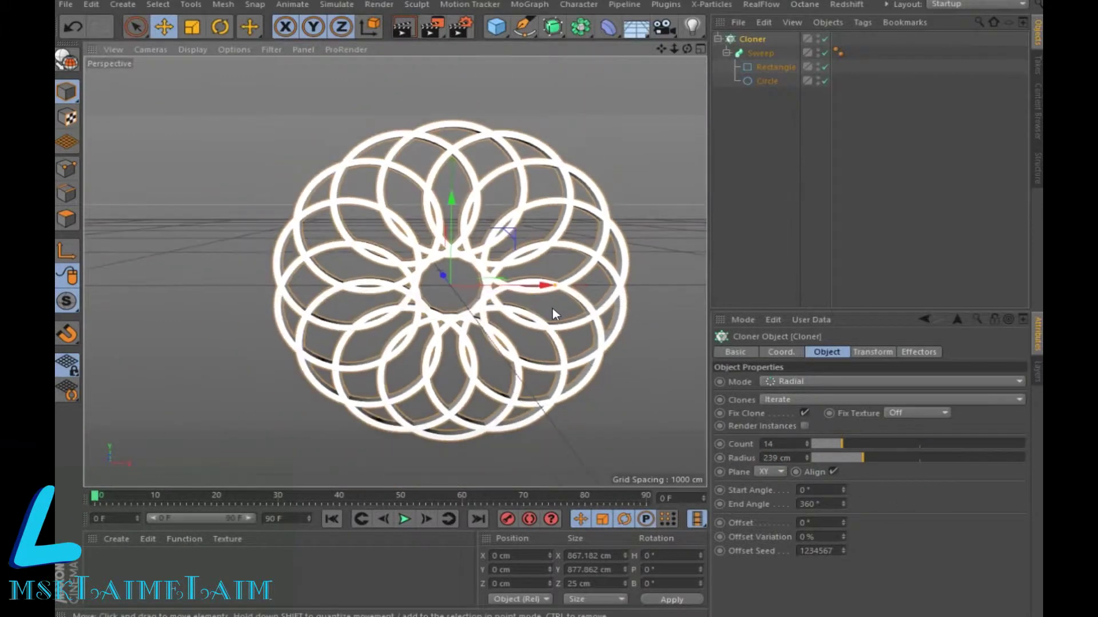
# Step: Set the Cloner's start angle to -130°, then change it to -150°
pyautogui.doubleClick(821, 489)
pyautogui.write('-130')
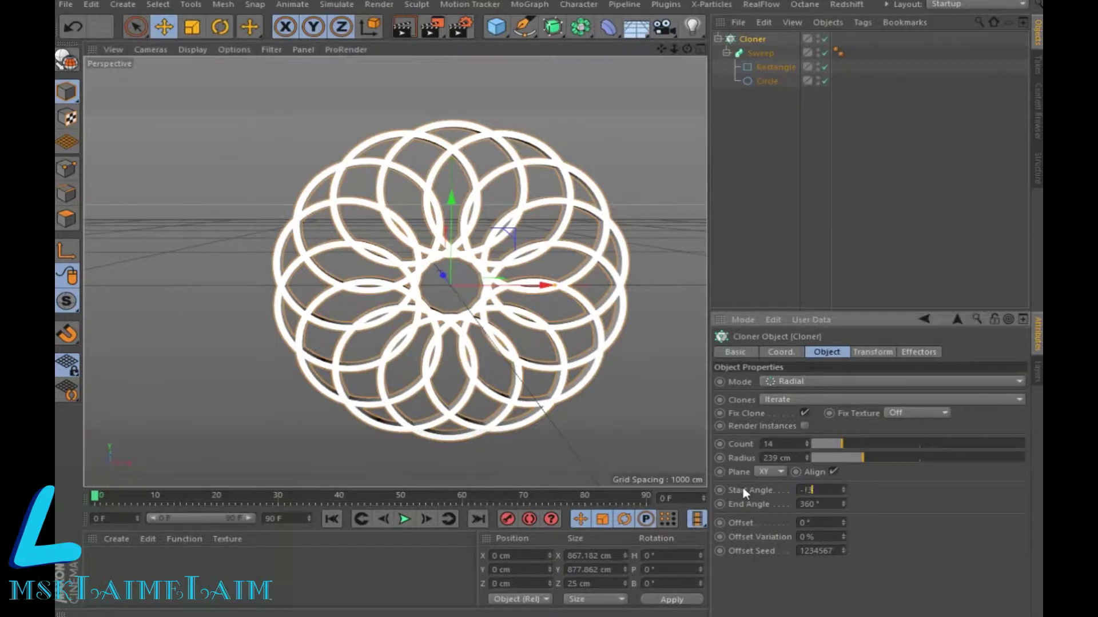
pyautogui.press('Return')
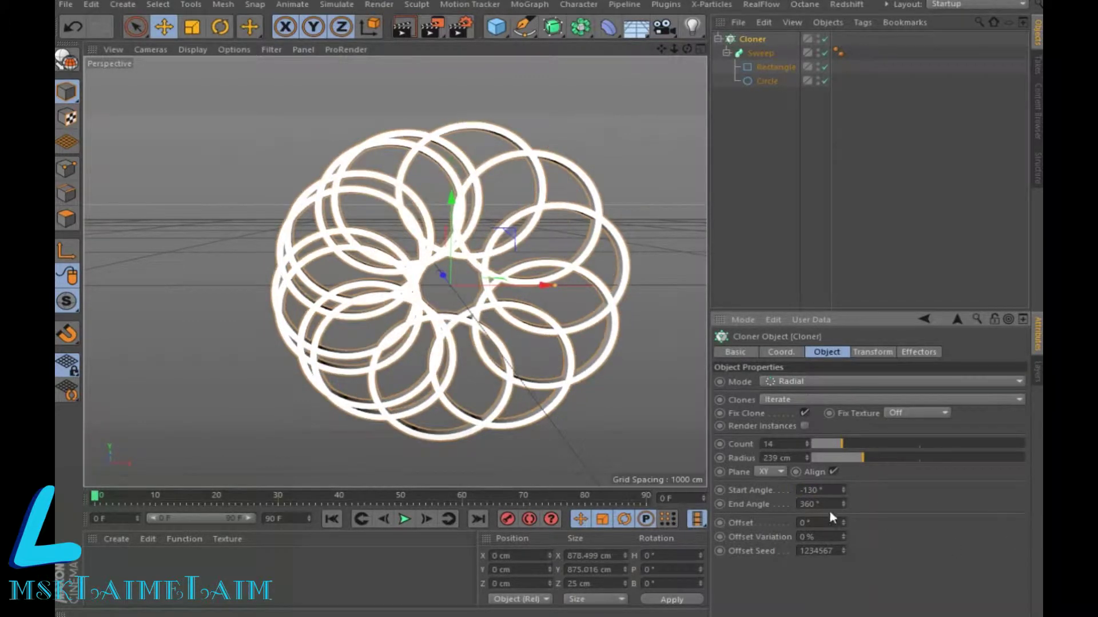
pyautogui.doubleClick(823, 494)
pyautogui.write('-150')
pyautogui.press('Return')
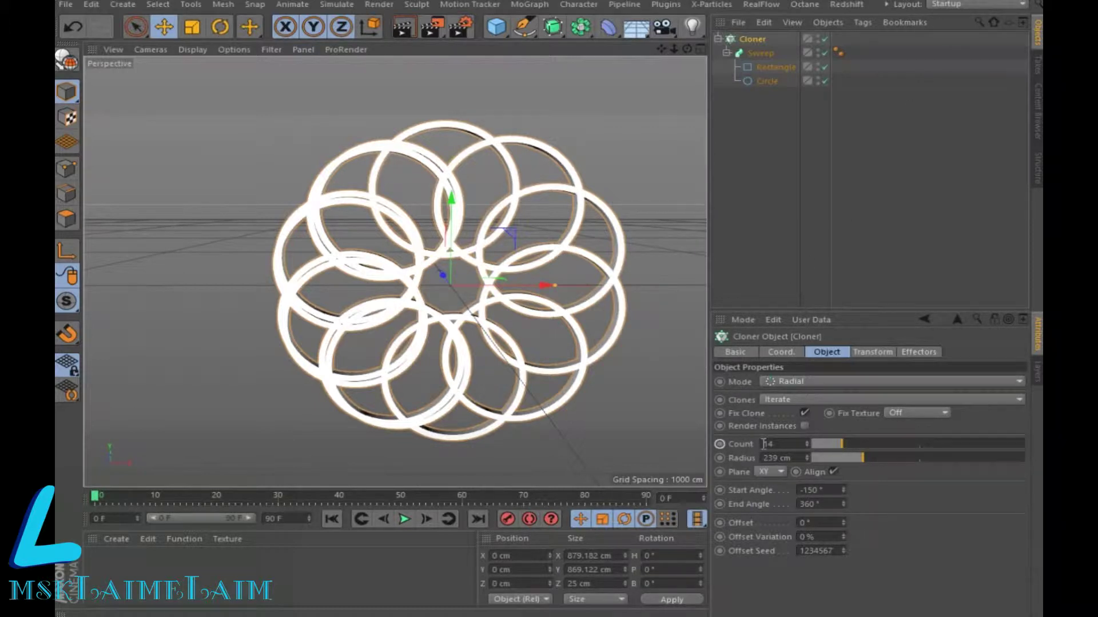
# Step: Keyframe the clone count at 5, then raise it to 50 at frame 9
pyautogui.click(786, 445)
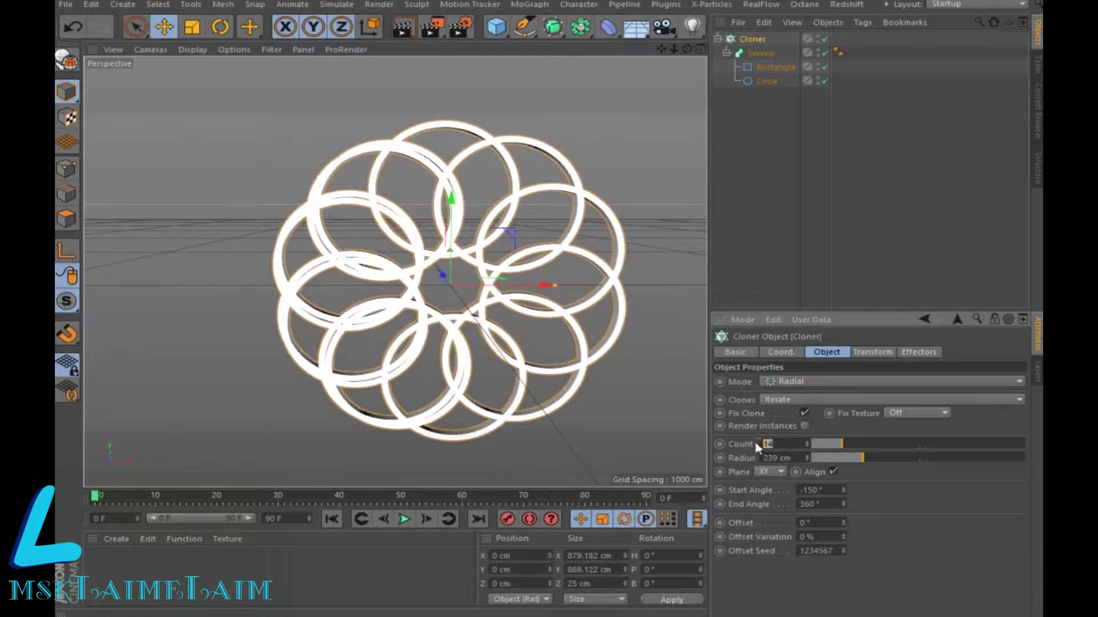
pyautogui.write('5')
pyautogui.press('Return')
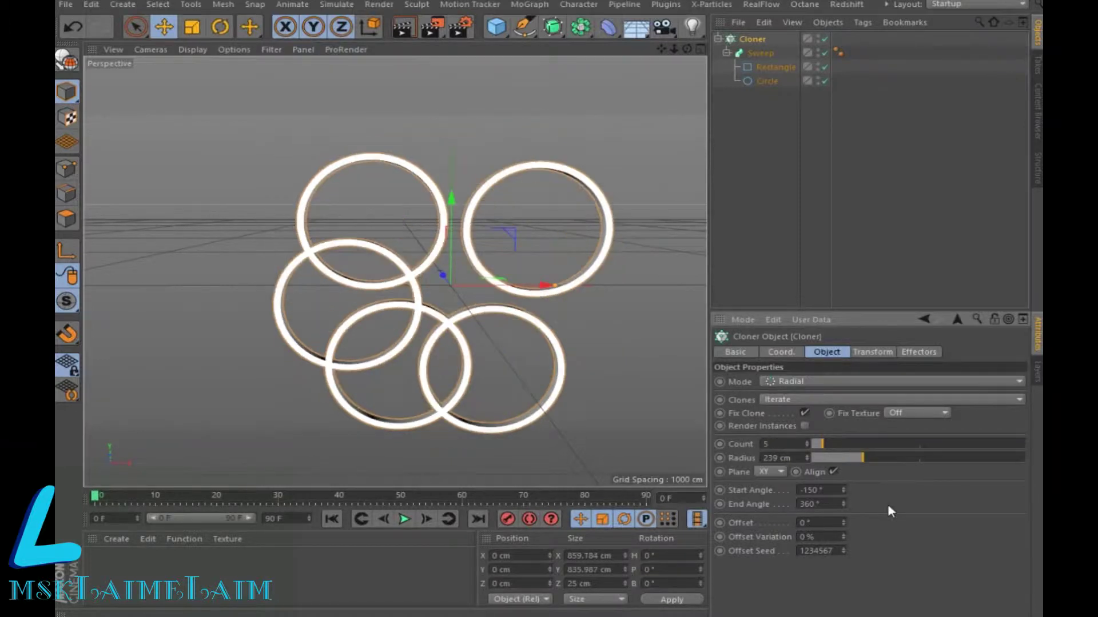
pyautogui.click(719, 444)
pyautogui.moveTo(112, 505); pyautogui.dragTo(153, 506)
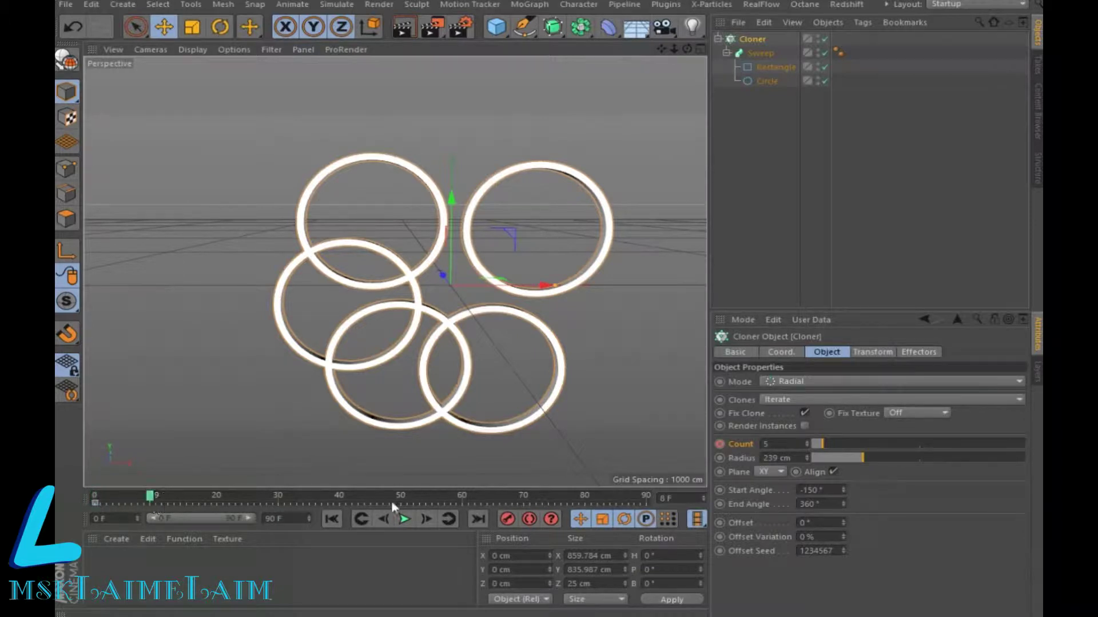
pyautogui.doubleClick(777, 444)
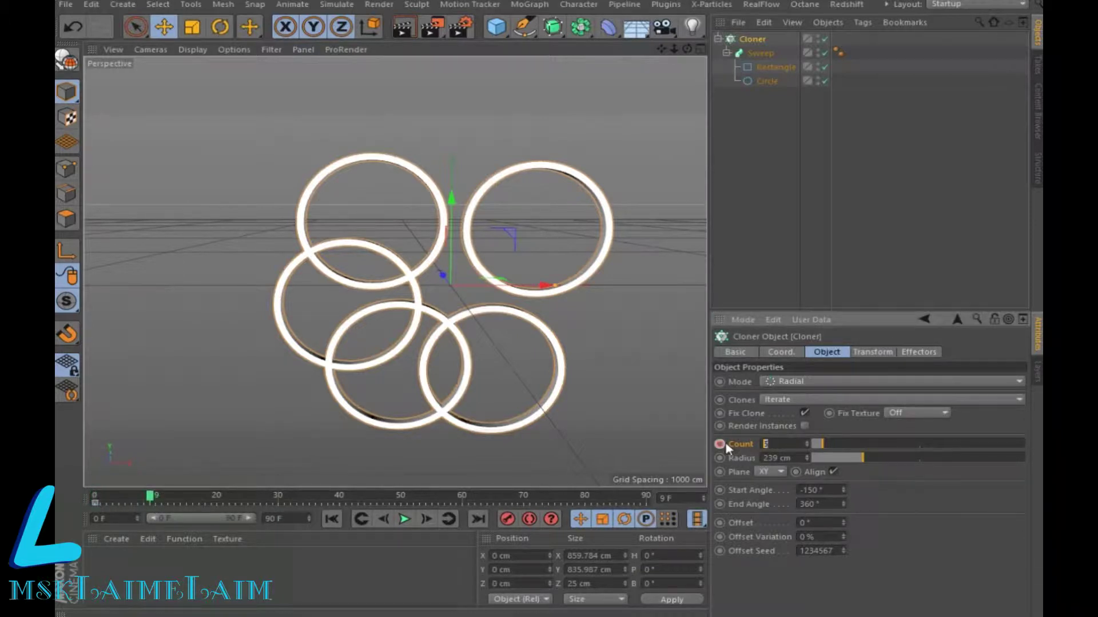
pyautogui.write('0')
pyautogui.press('Return')
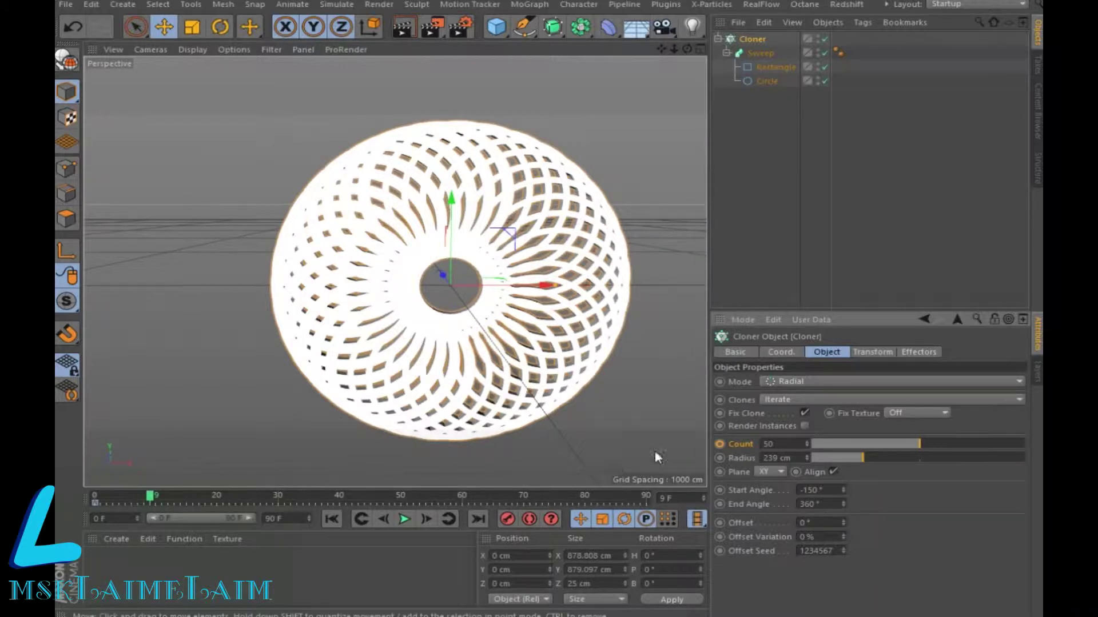
# Step: Keyframe the 50-clone count, then enlarge and keyframe the radius at frame 22
pyautogui.click(720, 444)
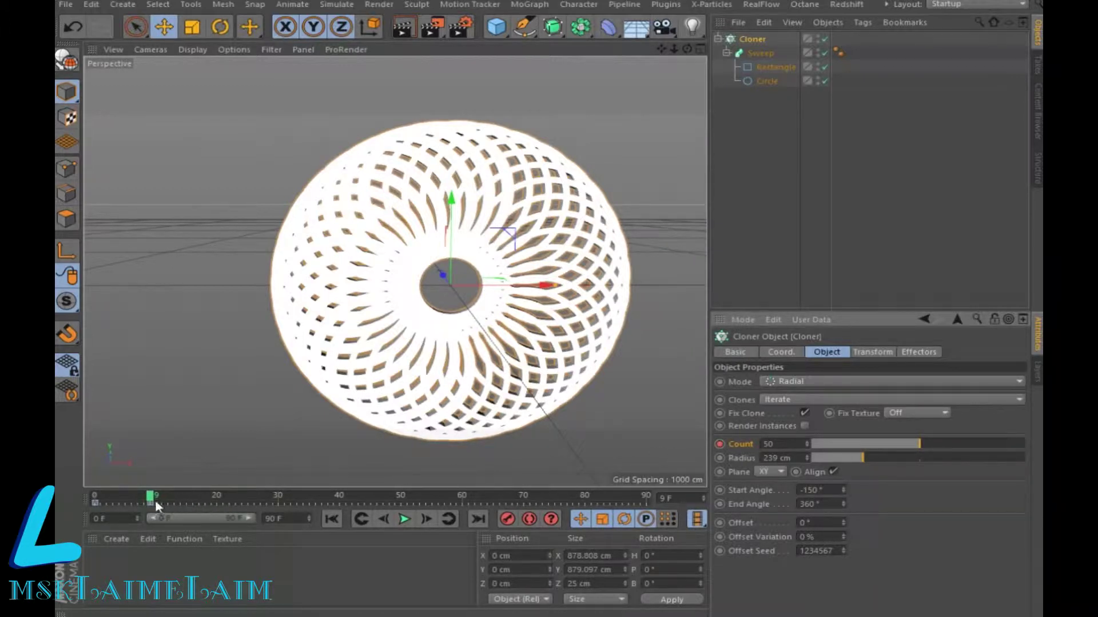
pyautogui.moveTo(153, 505); pyautogui.dragTo(228, 503)
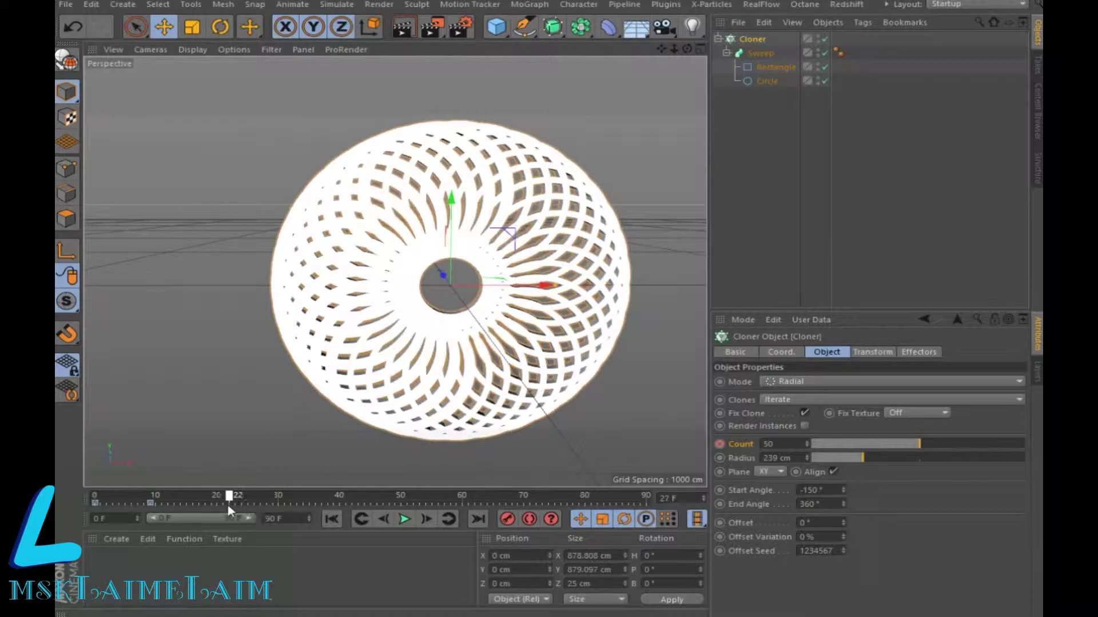
pyautogui.moveTo(806, 457); pyautogui.dragTo(806, 441)
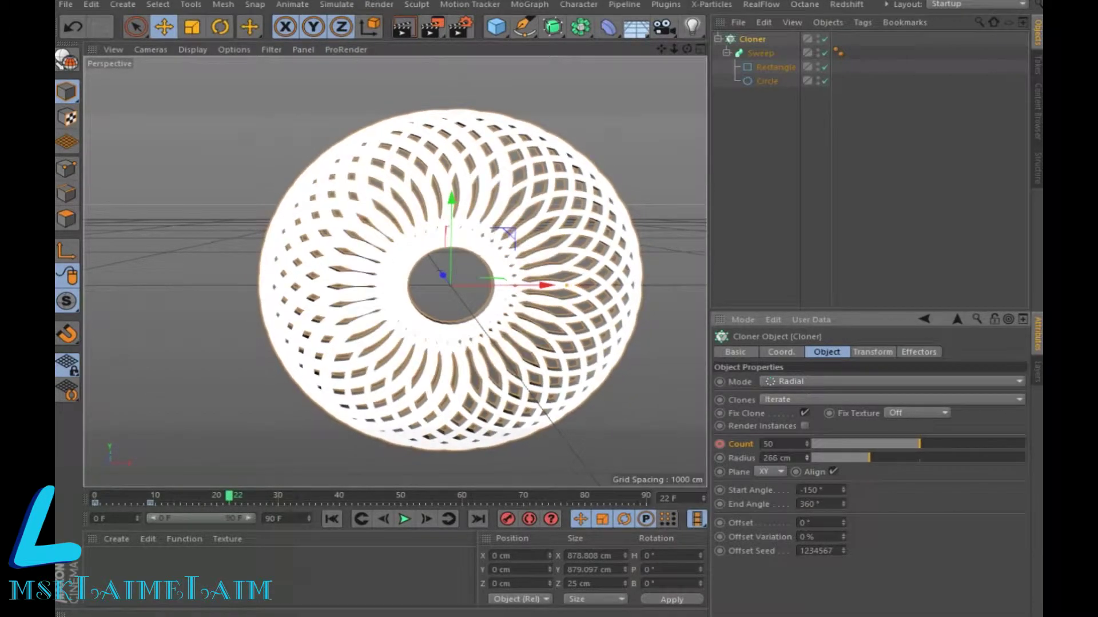
pyautogui.keyDown('ctrl'); pyautogui.click(719, 458); pyautogui.keyUp('ctrl')
# Step: Keyframe the radius growing to 375 cm, then to 561 cm at frame 47
pyautogui.moveTo(229, 497); pyautogui.dragTo(307, 499)
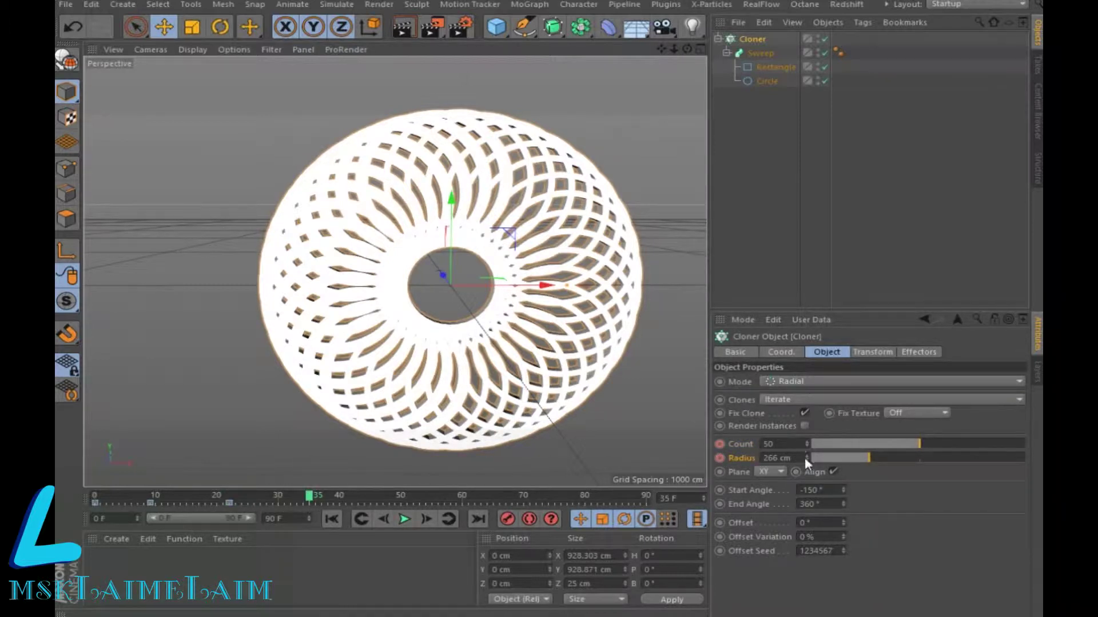
pyautogui.moveTo(807, 458); pyautogui.dragTo(807, 423)
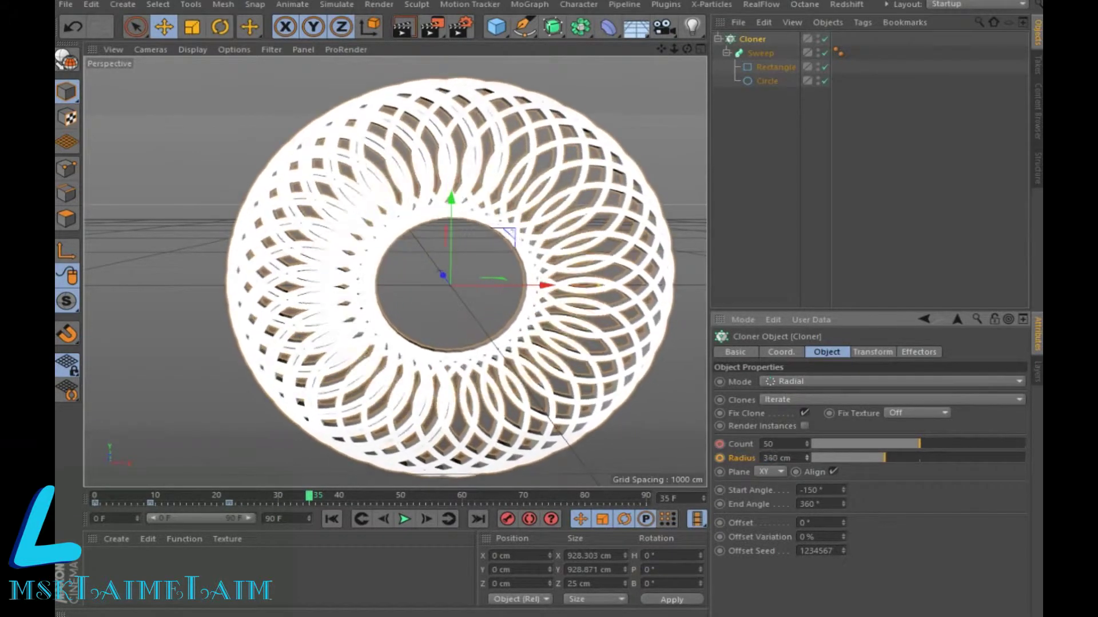
pyautogui.click(719, 458)
pyautogui.moveTo(305, 498); pyautogui.dragTo(383, 498)
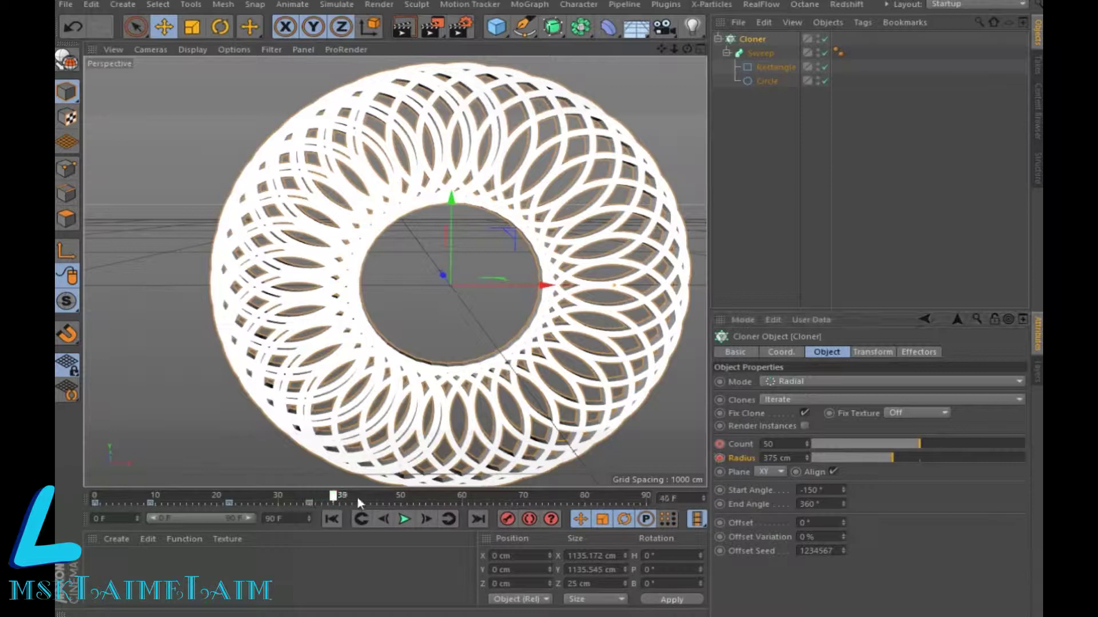
pyautogui.moveTo(807, 458)
pyautogui.mouseDown()
pyautogui.moveTo(806, 446)
pyautogui.moveTo(806, 458)
pyautogui.mouseUp()
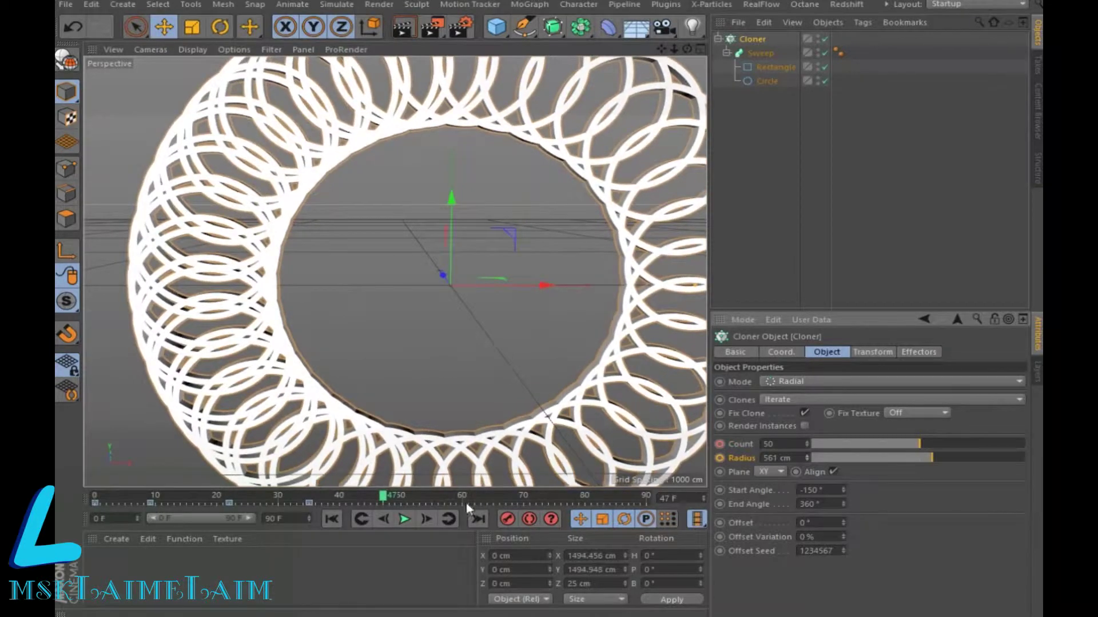
pyautogui.click(720, 459)
# Step: Keyframe the start angle at -16°, then at -150° on frame 77
pyautogui.moveTo(843, 490); pyautogui.dragTo(843, 413)
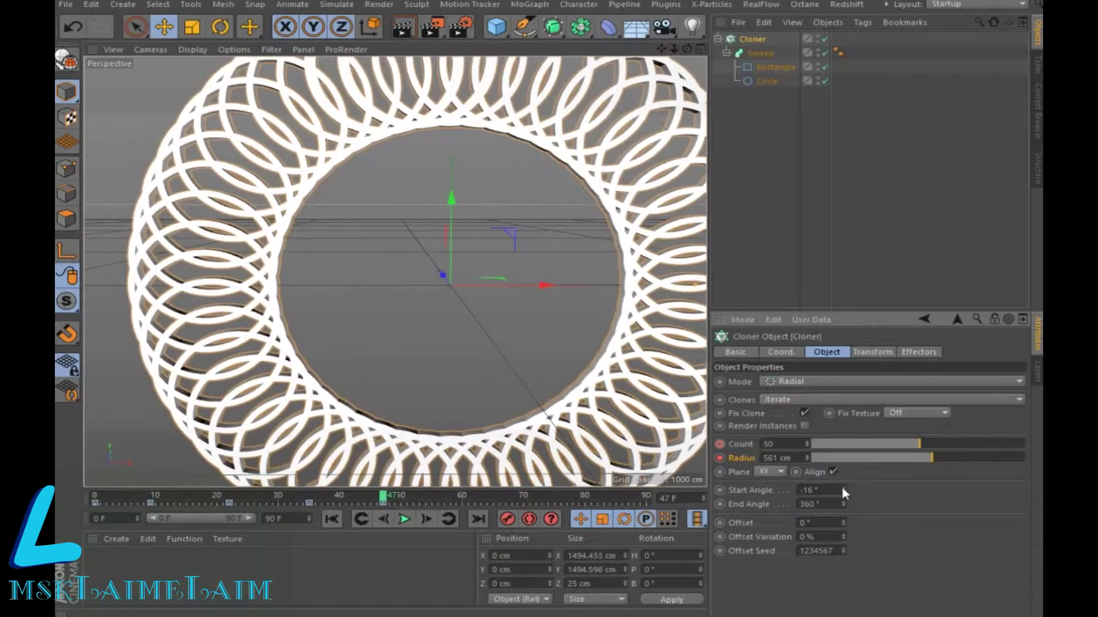
pyautogui.click(720, 491)
pyautogui.moveTo(385, 502); pyautogui.dragTo(472, 505)
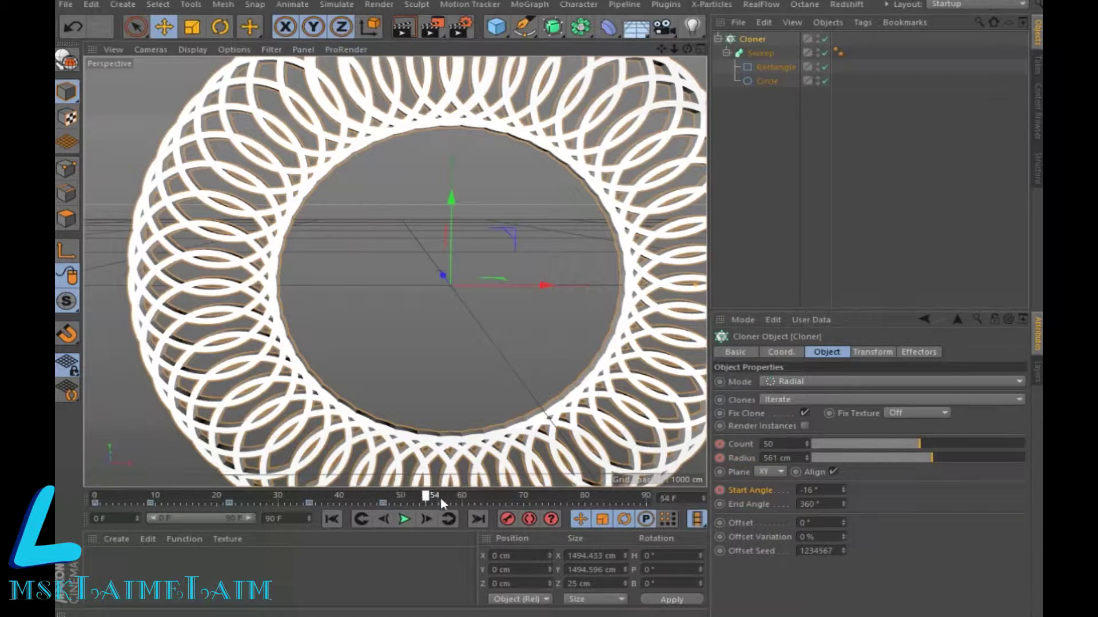
pyautogui.doubleClick(834, 492)
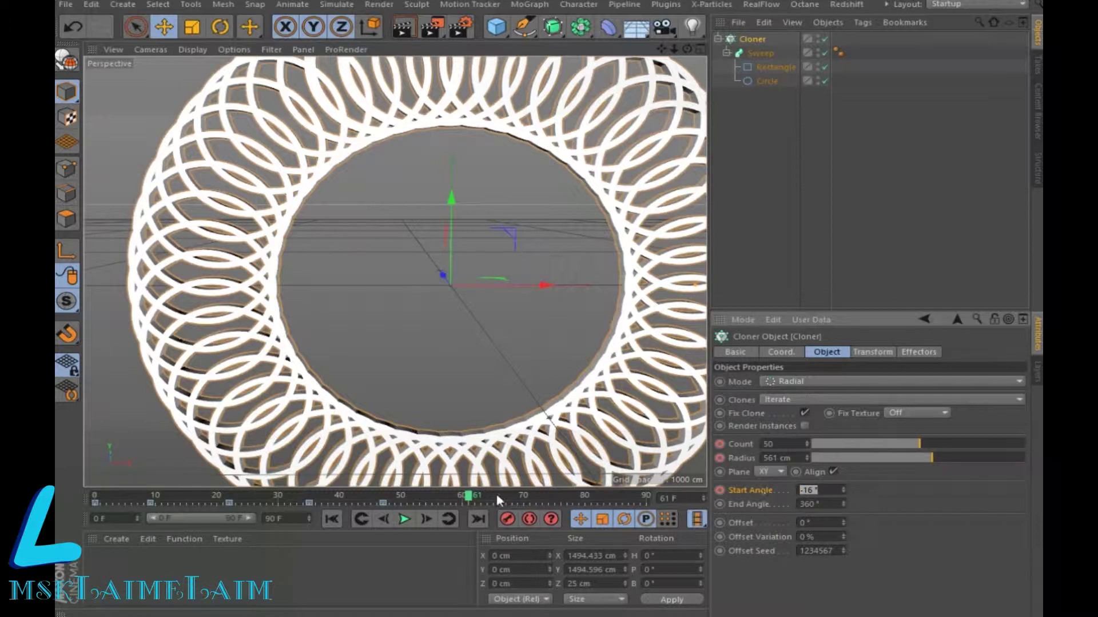
pyautogui.write('-18')
pyautogui.moveTo(473, 501); pyautogui.dragTo(566, 498)
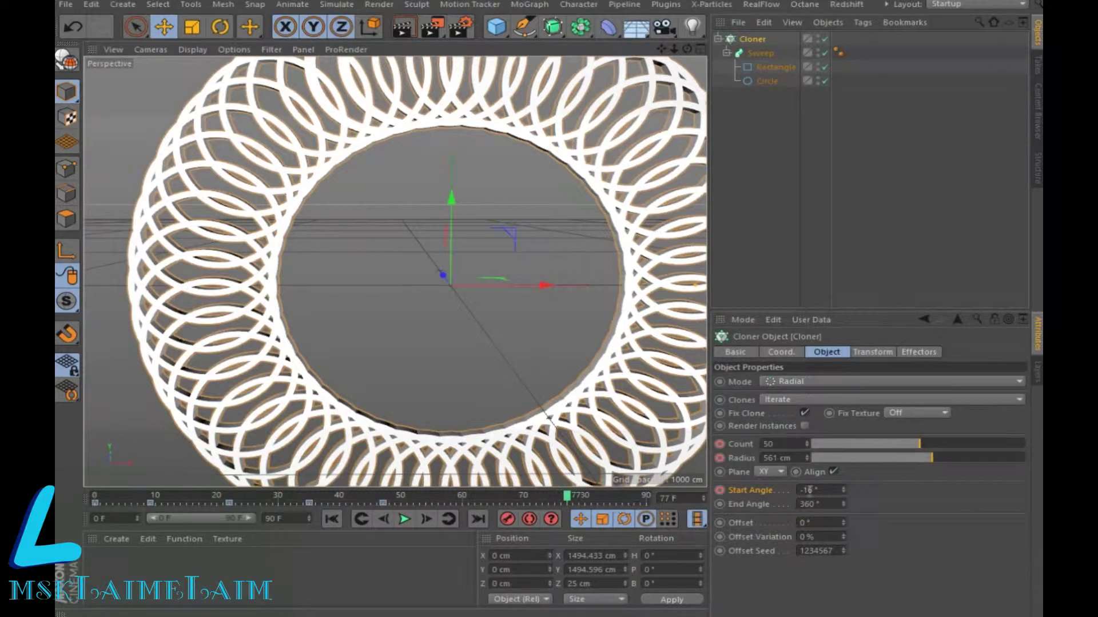
pyautogui.write('-')
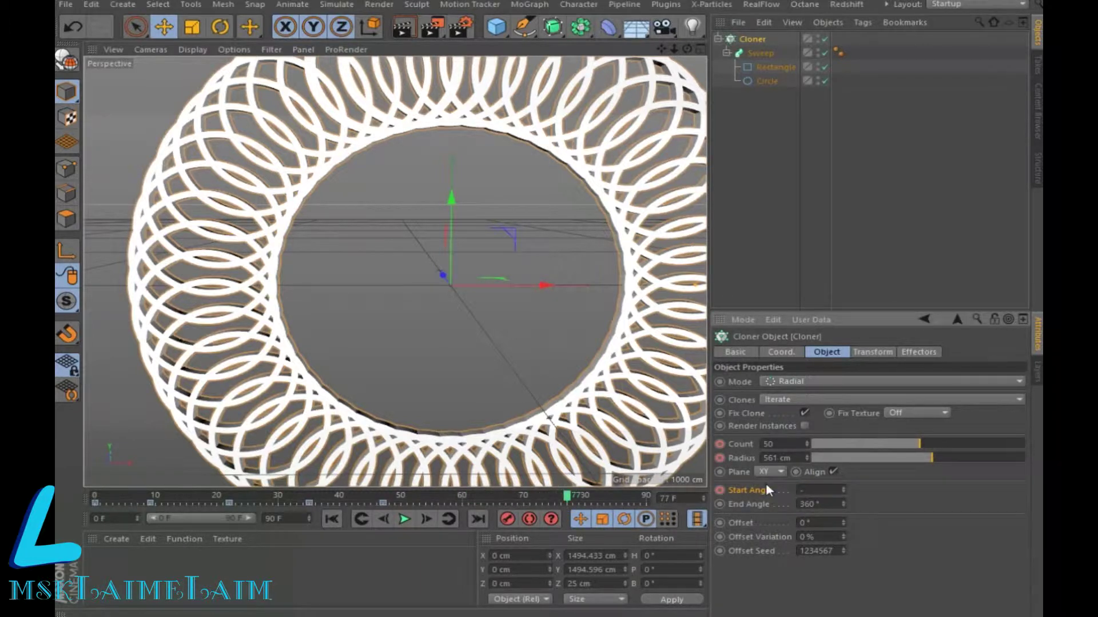
pyautogui.write('150')
pyautogui.click(720, 490)
# Step: Play back the animation and extend the timeline to 200 frames
pyautogui.click(331, 519)
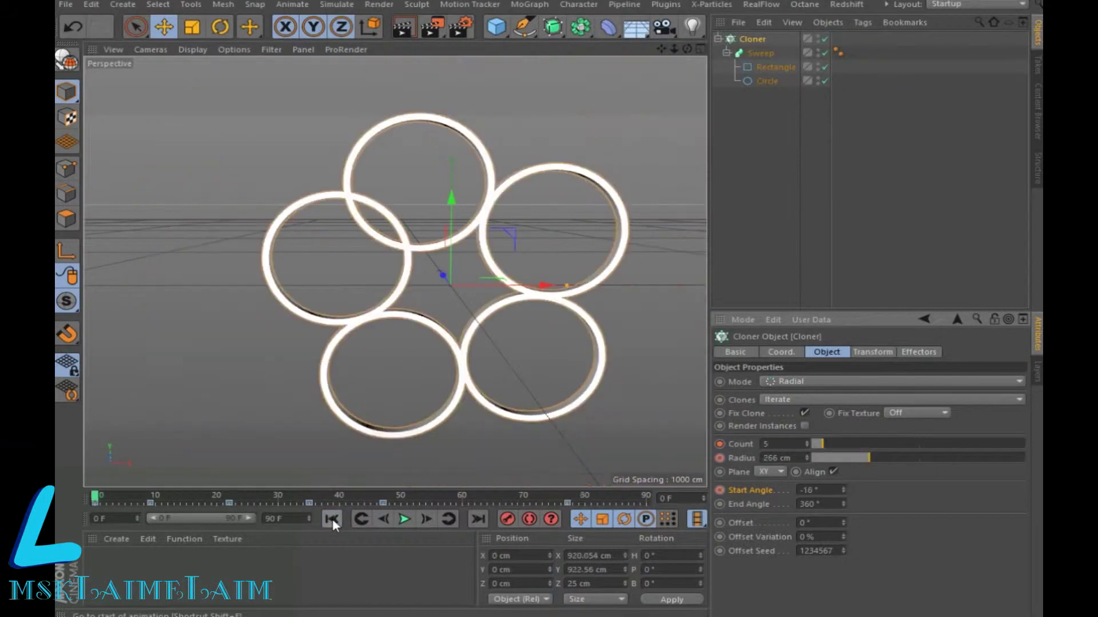
pyautogui.click(405, 519)
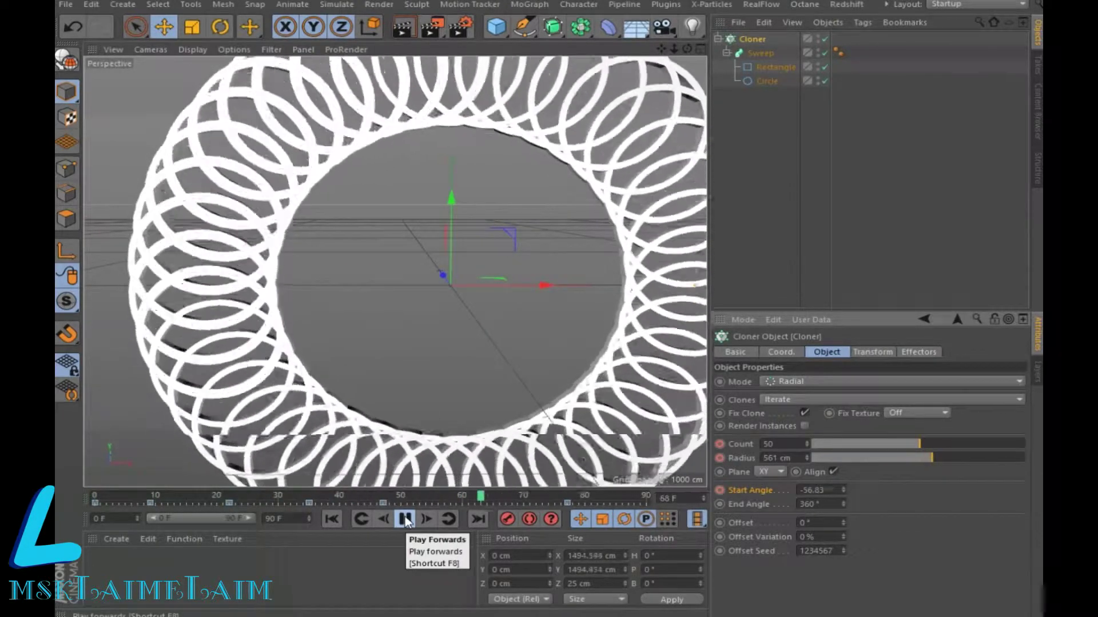
pyautogui.click(405, 519)
pyautogui.click(273, 518)
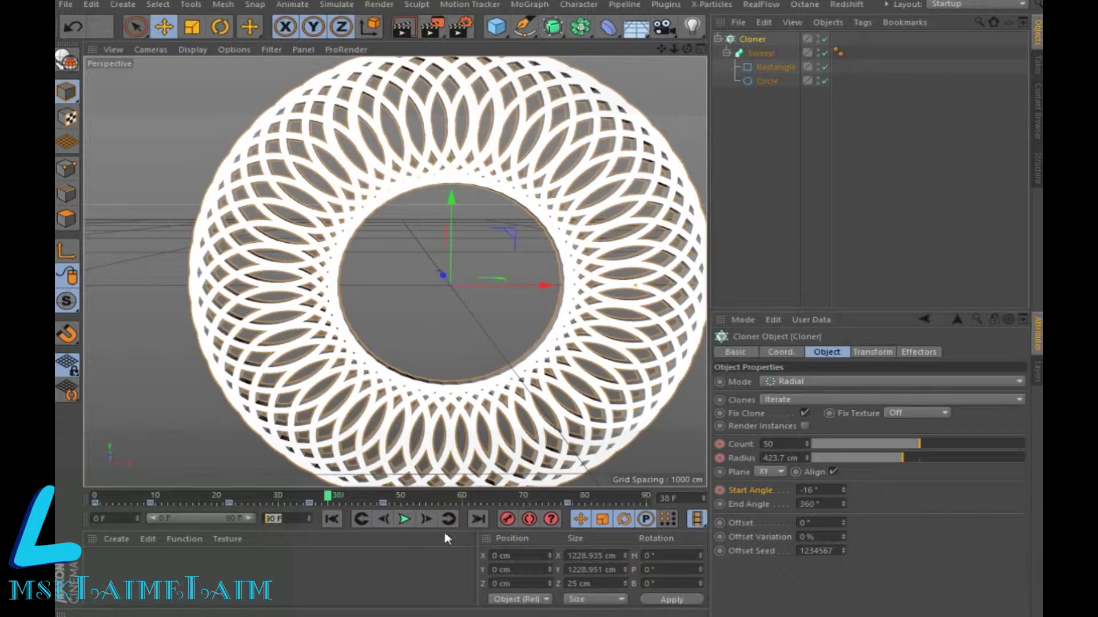
pyautogui.write('200')
pyautogui.click(282, 546)
pyautogui.moveTo(204, 516); pyautogui.dragTo(251, 518)
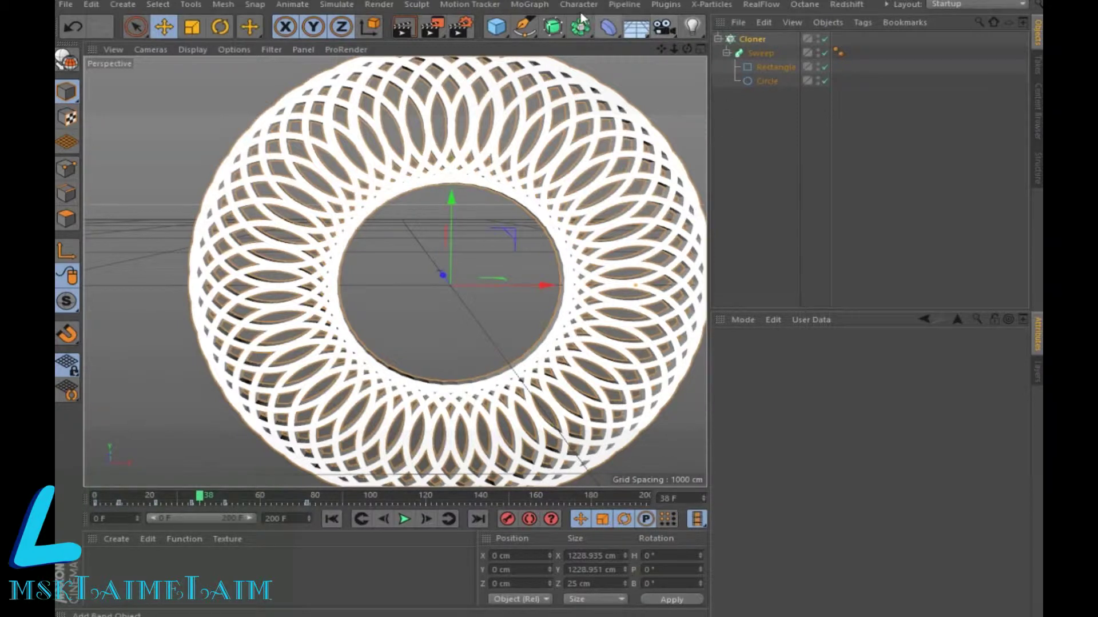
pyautogui.click(531, 4)
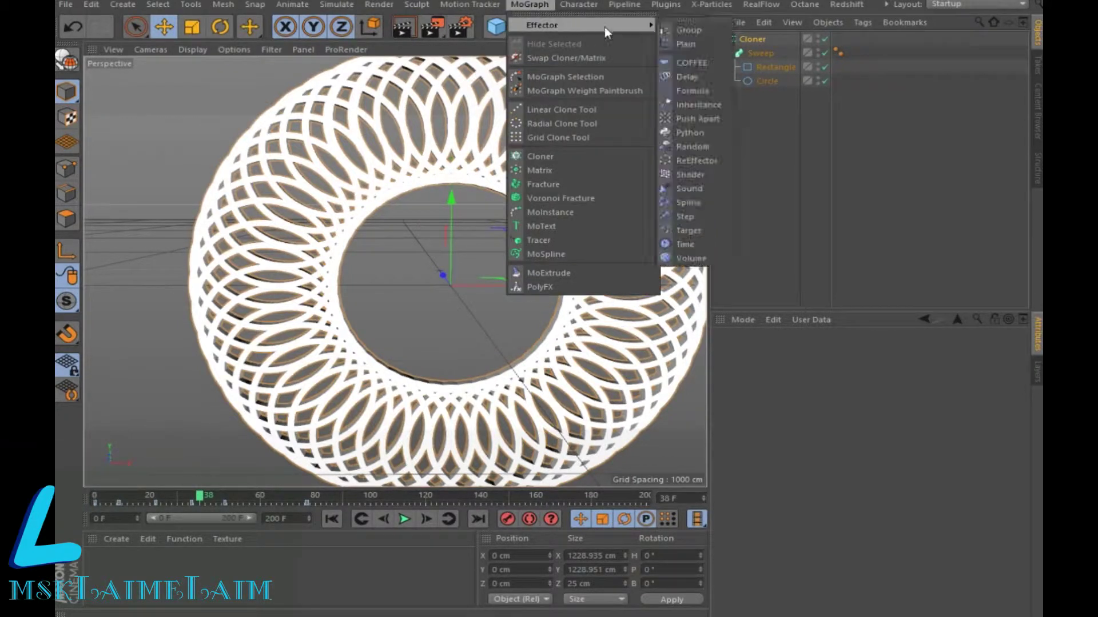
pyautogui.moveTo(579, 25)
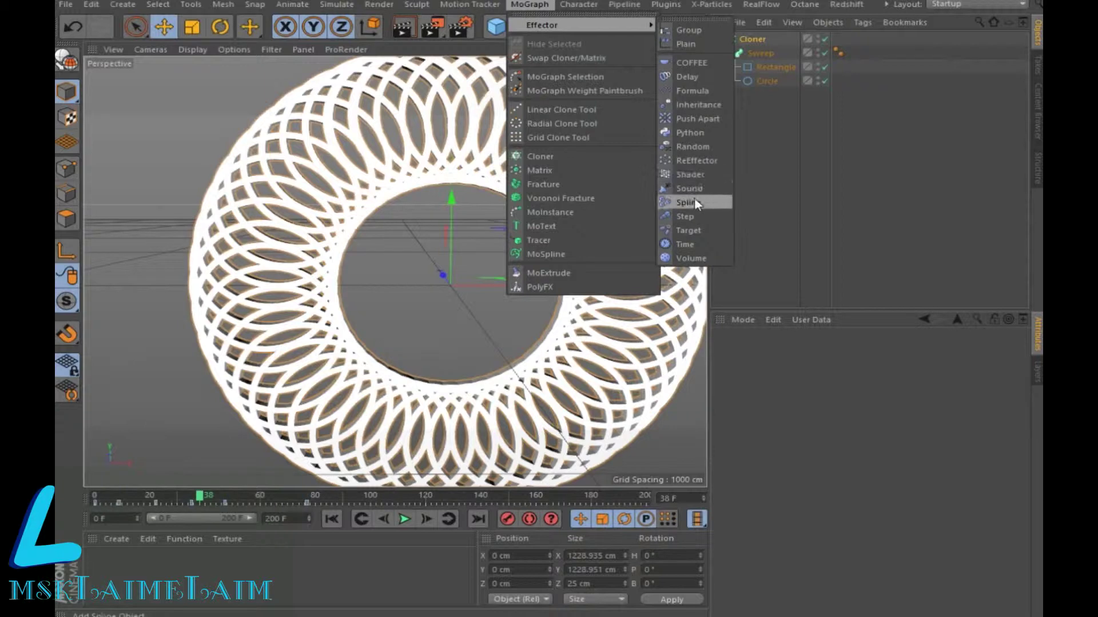
# Step: Add a Step effector to the cloner and play the animation to frame 141
pyautogui.click(689, 217)
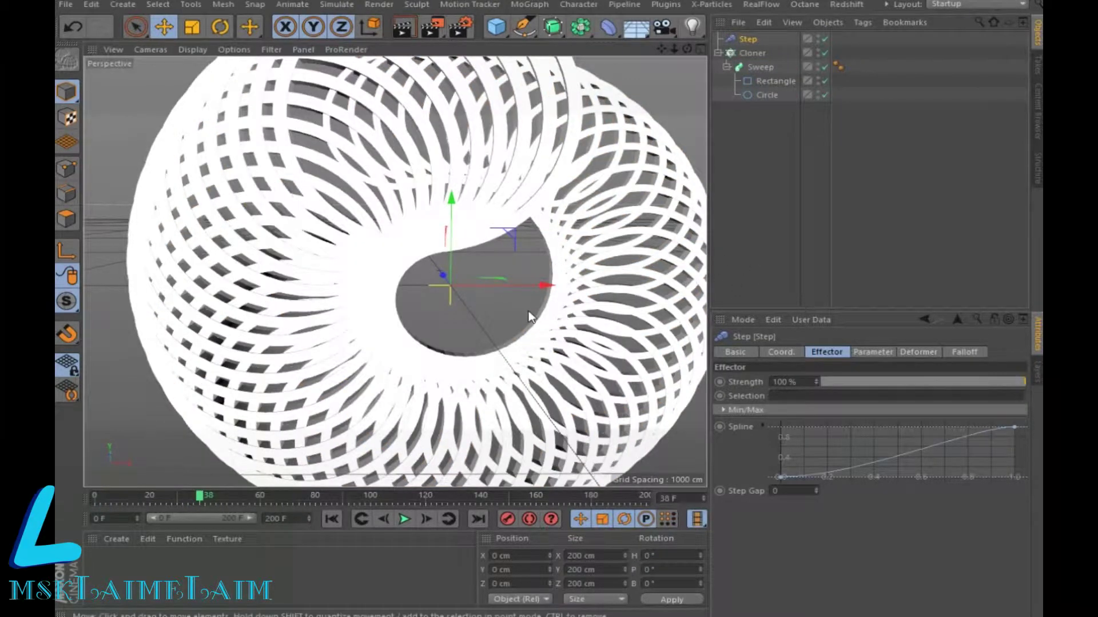
pyautogui.scroll(-3, 532, 315)
pyautogui.moveTo(663, 51); pyautogui.dragTo(657, 50)
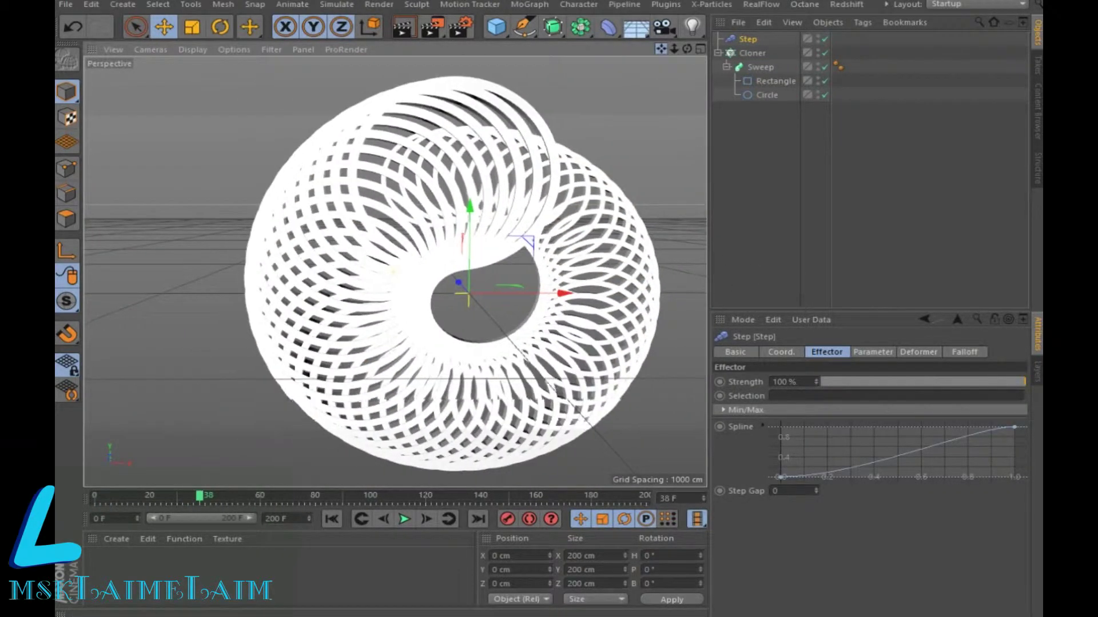
pyautogui.click(332, 519)
pyautogui.click(399, 519)
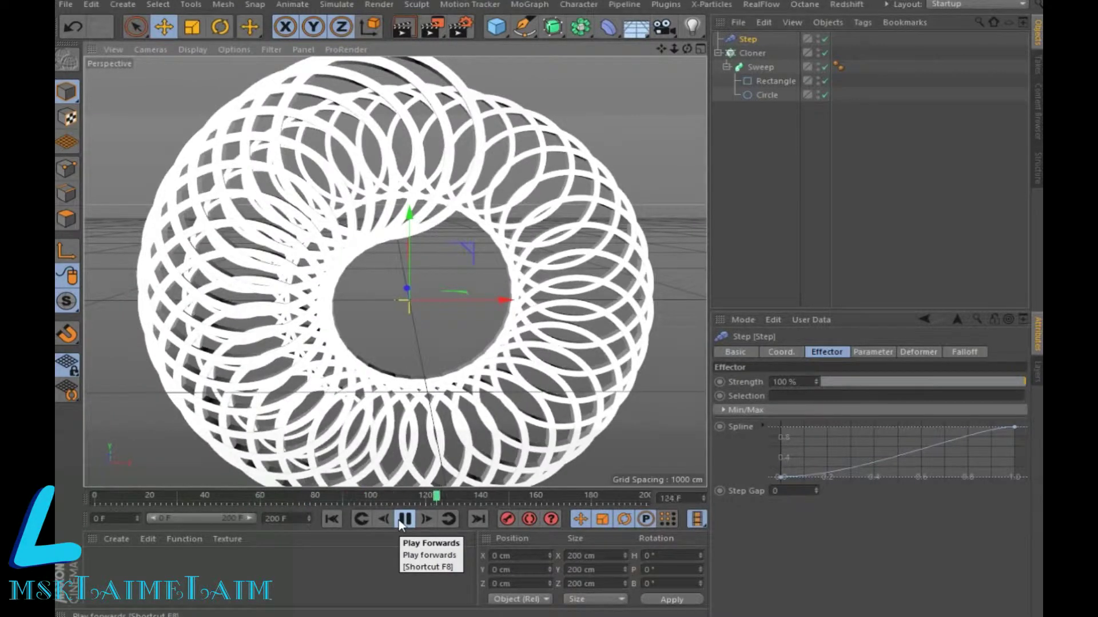
pyautogui.click(399, 520)
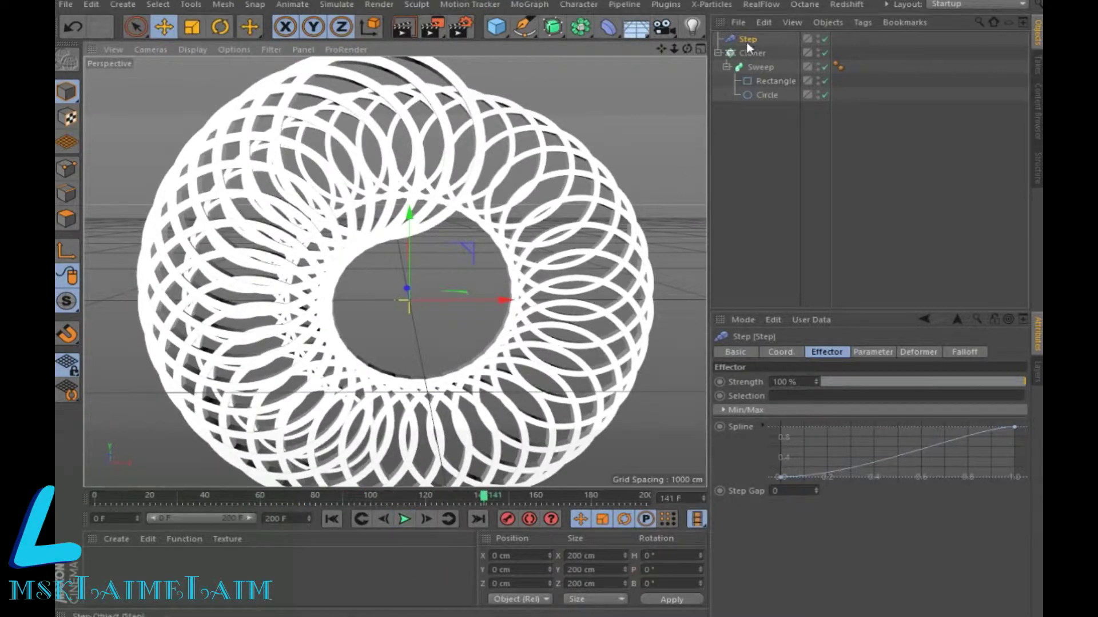
# Step: Reshape the Step effector's spline into an S-curve by moving its end and start points
pyautogui.moveTo(1016, 426)
pyautogui.mouseDown()
pyautogui.moveTo(1027, 450)
pyautogui.moveTo(1033, 418)
pyautogui.mouseUp()
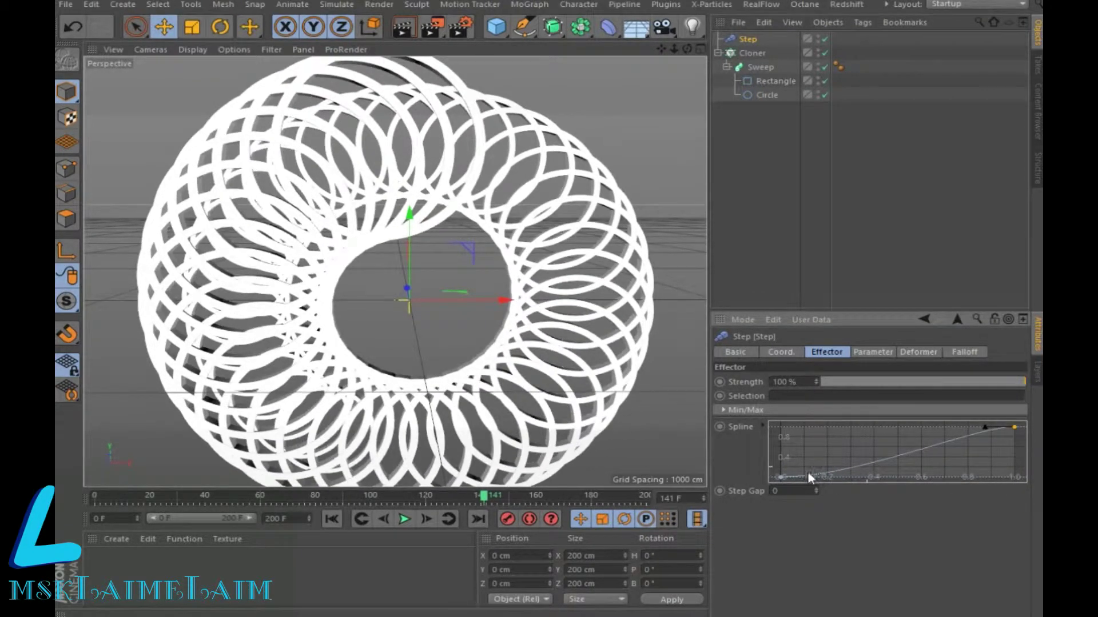
pyautogui.moveTo(777, 475)
pyautogui.mouseDown()
pyautogui.moveTo(786, 451)
pyautogui.moveTo(788, 481)
pyautogui.mouseUp()
pyautogui.click(873, 353)
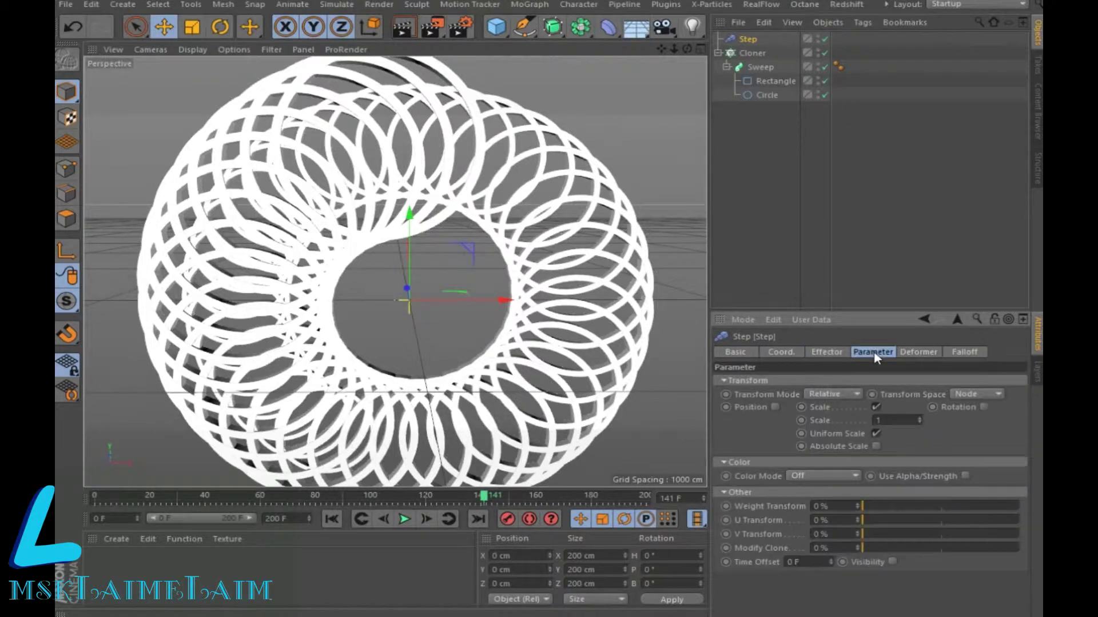
# Step: Enable Step's Position and keyframe P.Y from -141 cm at frame 0 to -262 cm at frame 200
pyautogui.click(775, 407)
pyautogui.moveTo(819, 435)
pyautogui.mouseDown()
pyautogui.moveTo(819, 400)
pyautogui.moveTo(819, 457)
pyautogui.moveTo(819, 433)
pyautogui.mouseUp()
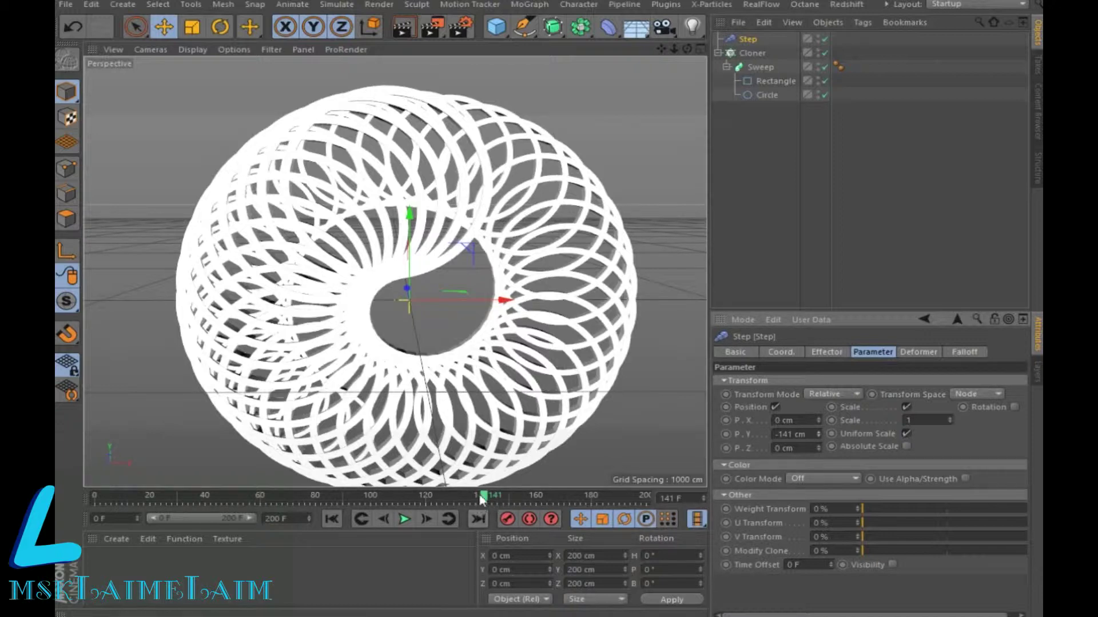
pyautogui.moveTo(479, 499); pyautogui.dragTo(122, 497)
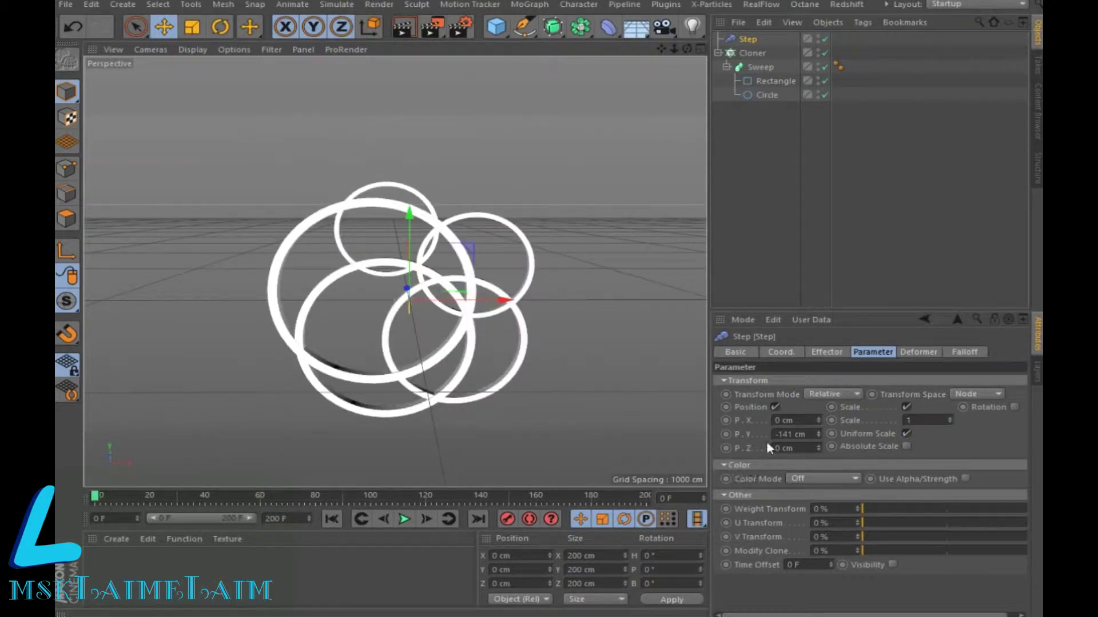
pyautogui.keyDown('ctrl'); pyautogui.click(725, 434); pyautogui.keyUp('ctrl')
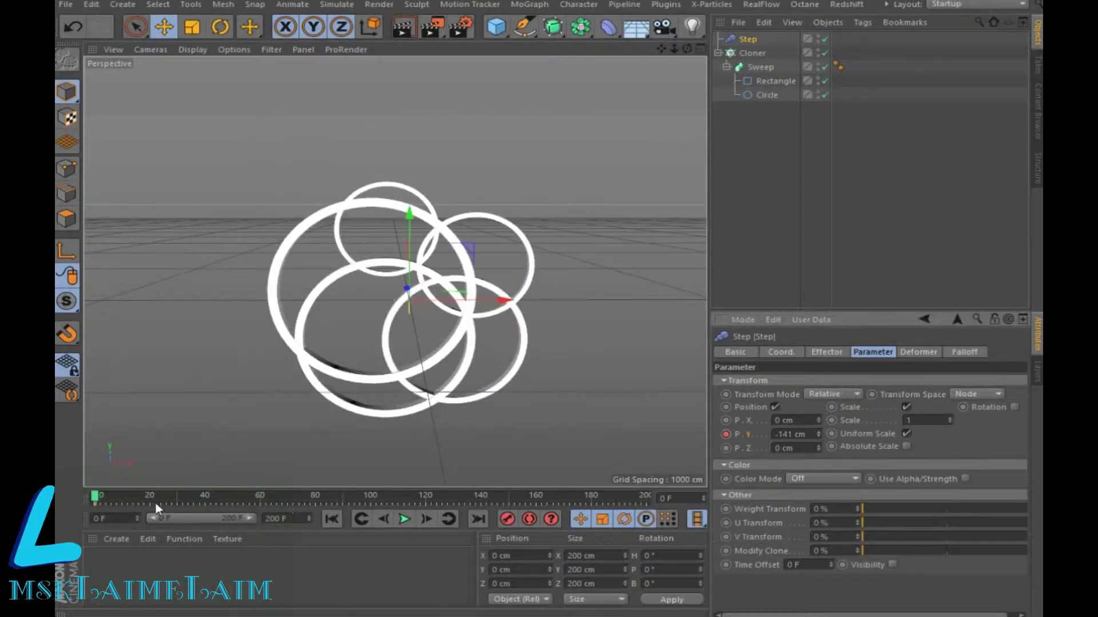
pyautogui.moveTo(95, 500); pyautogui.dragTo(667, 511)
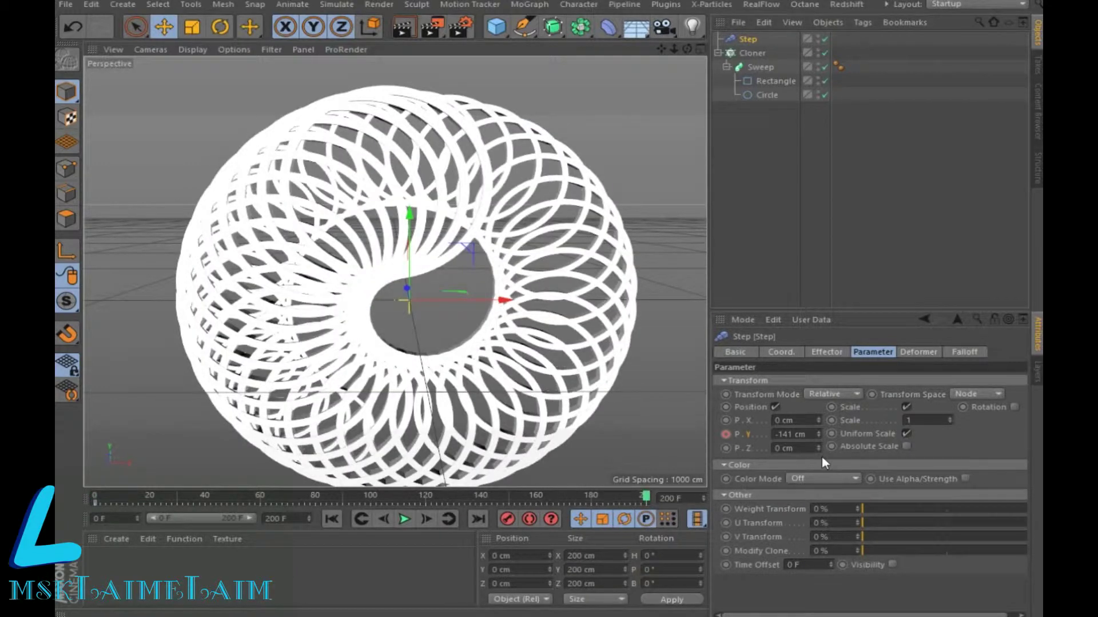
pyautogui.moveTo(817, 434)
pyautogui.mouseDown()
pyautogui.moveTo(818, 457)
pyautogui.moveTo(817, 447)
pyautogui.mouseUp()
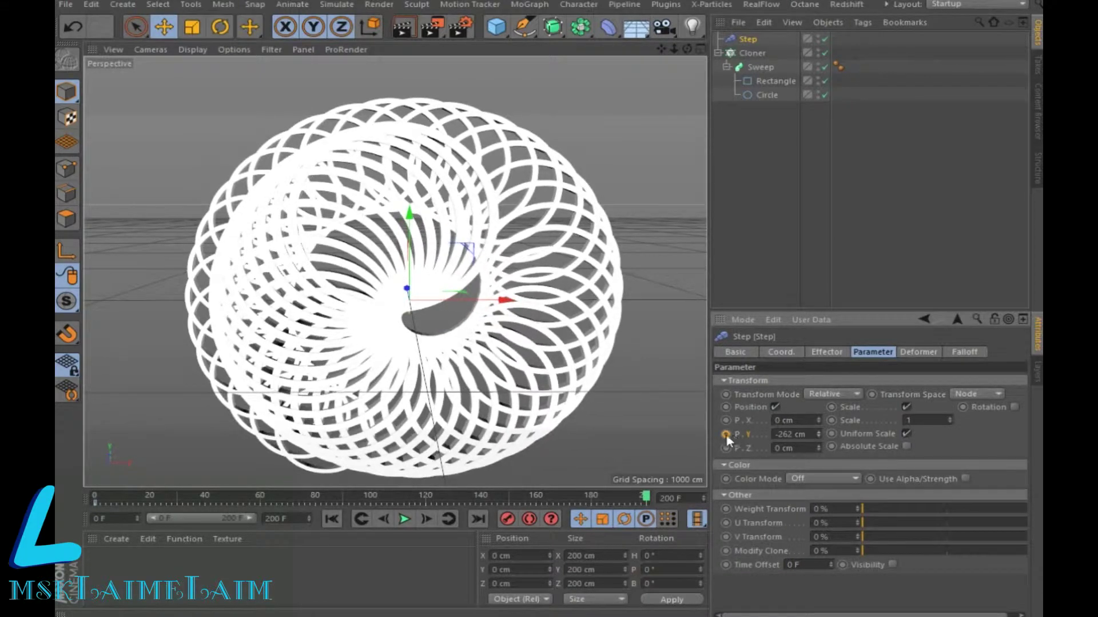
# Step: Play back the animation and open the Car Paint material presets
pyautogui.click(332, 517)
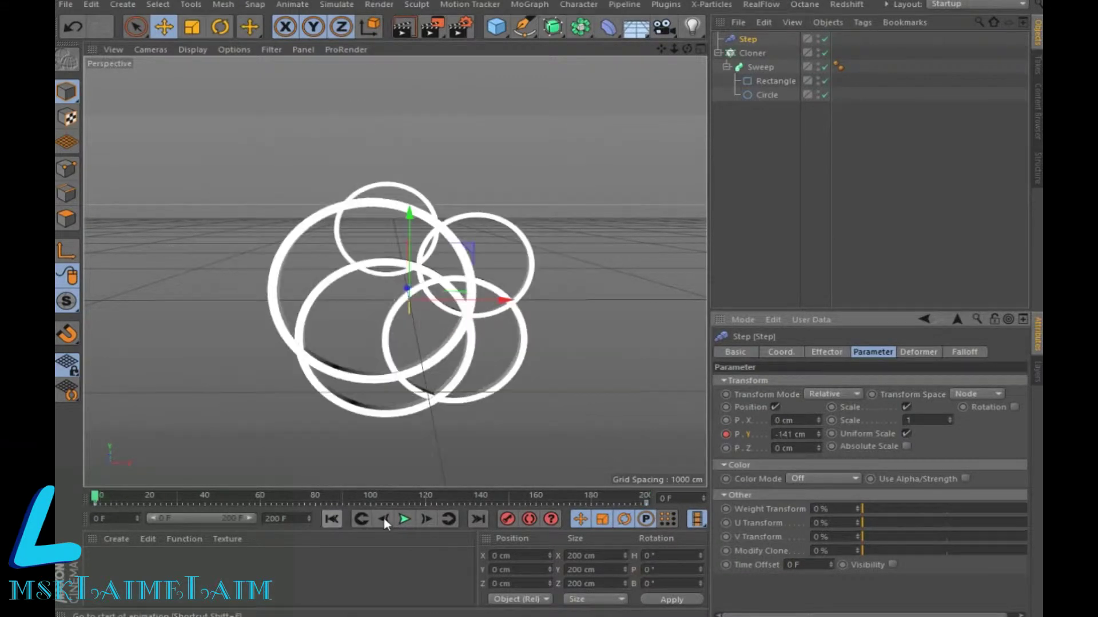
pyautogui.click(413, 519)
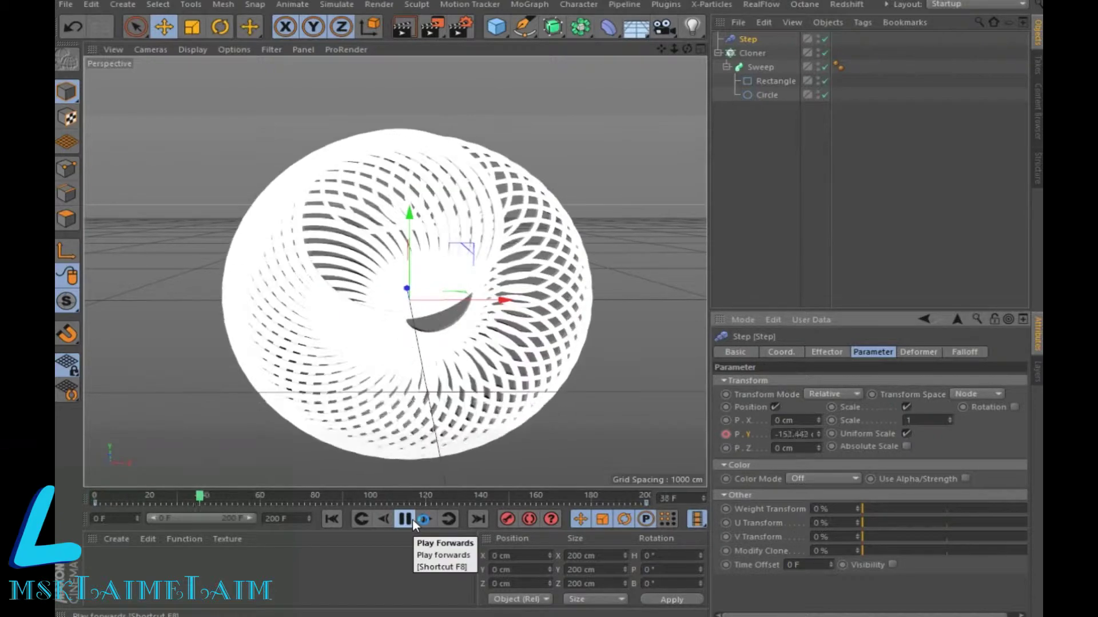
pyautogui.click(413, 519)
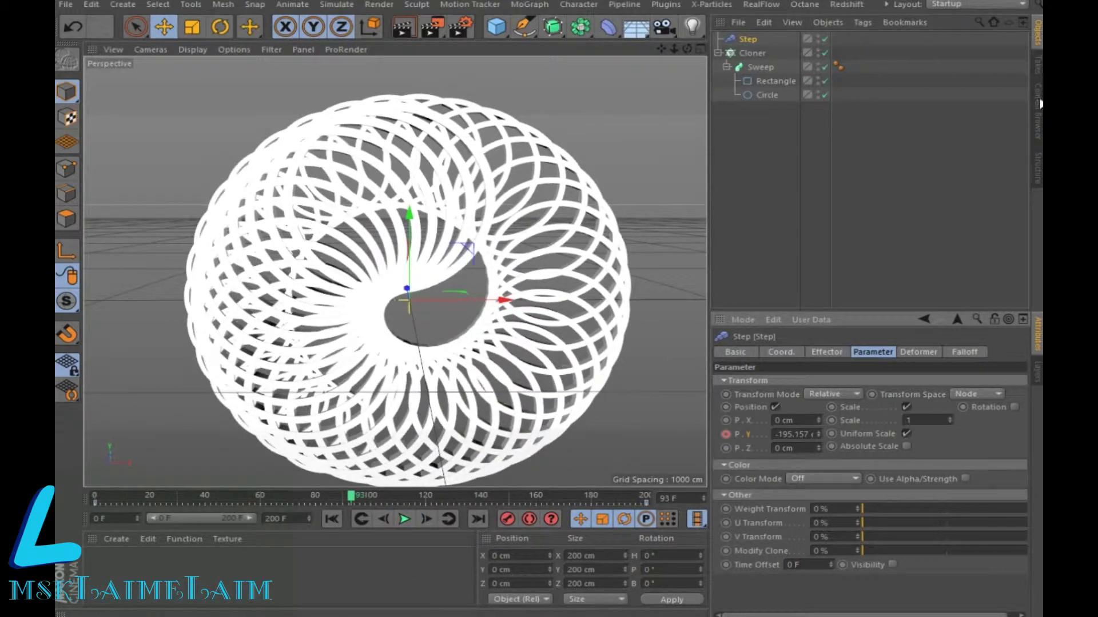
pyautogui.click(1038, 120)
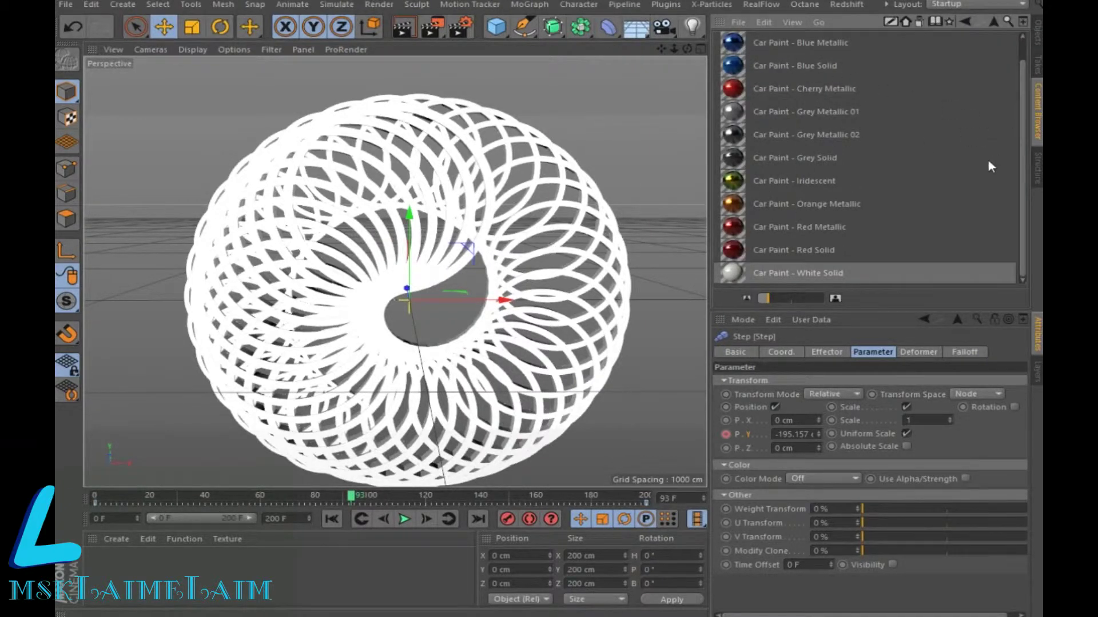
# Step: Give the torus Grey Metallic 01 car paint, then add a Physical Sky to the scene
pyautogui.moveTo(746, 270); pyautogui.dragTo(420, 356)
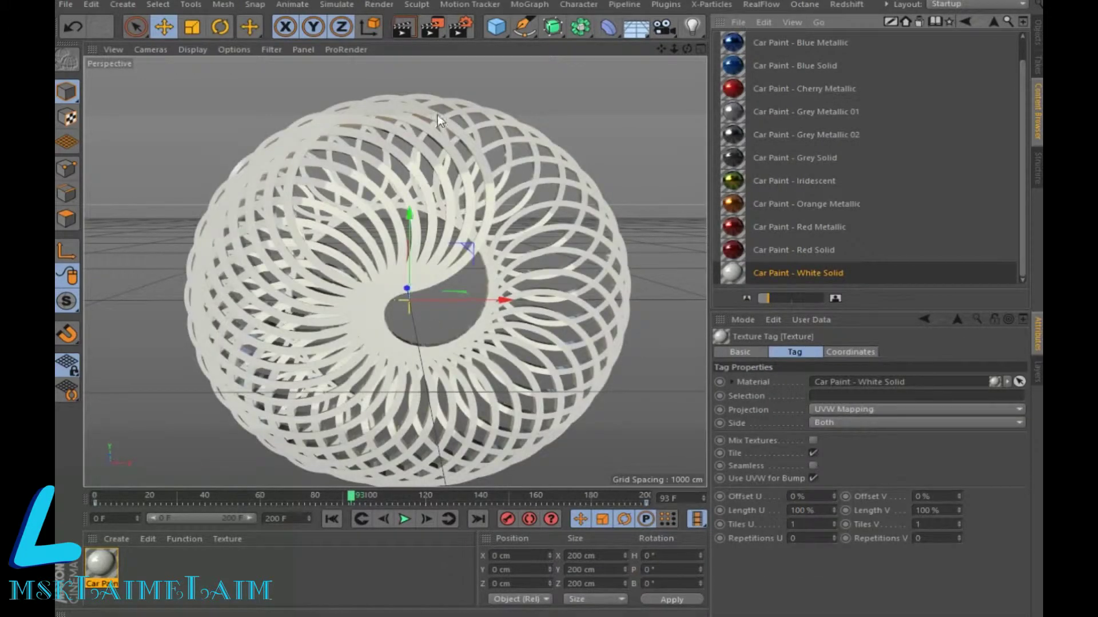
pyautogui.hotkey('ctrl', 'r')
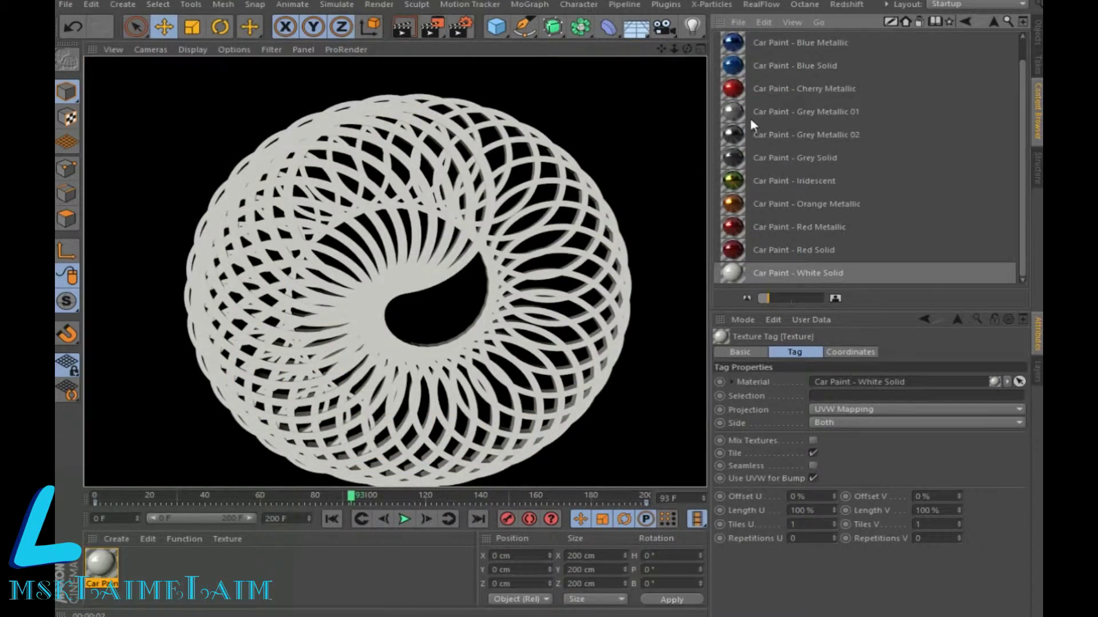
pyautogui.moveTo(752, 111); pyautogui.dragTo(492, 266)
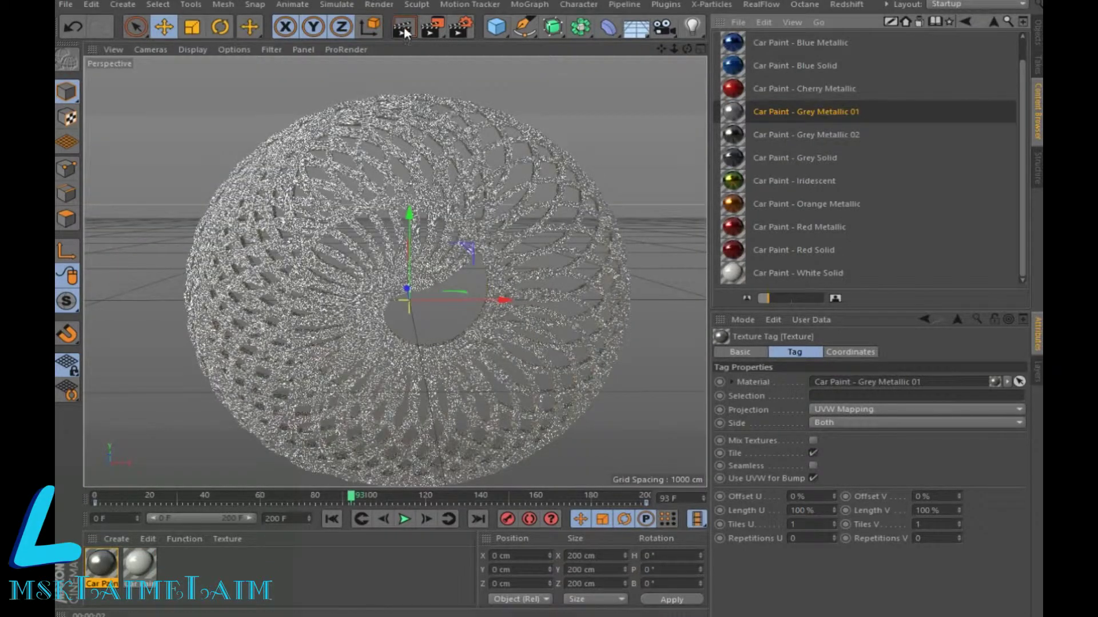
pyautogui.click(403, 27)
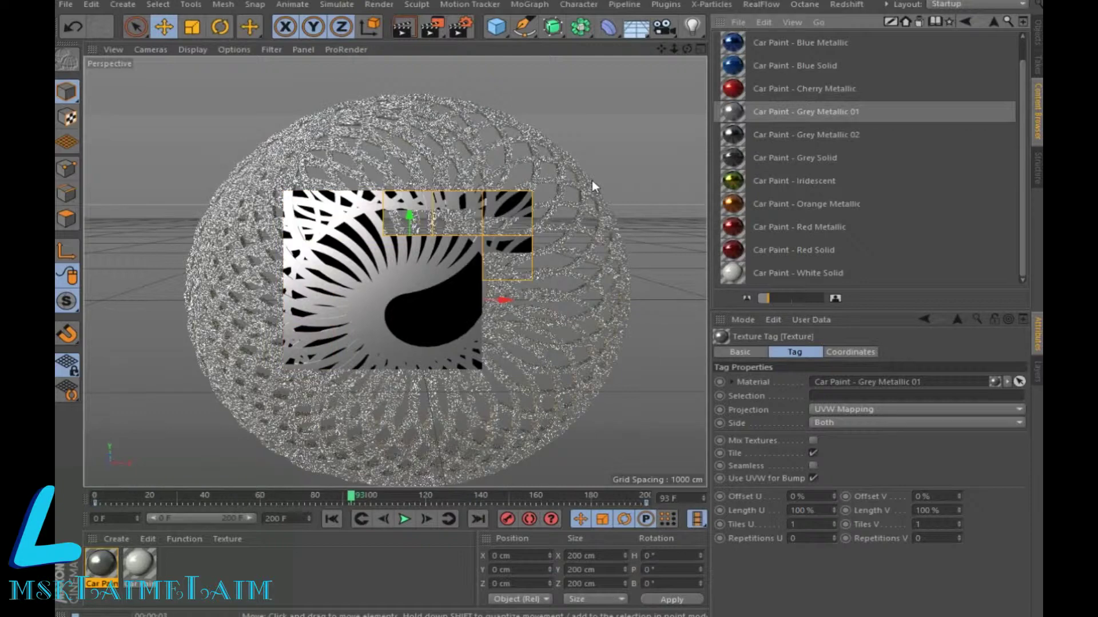
pyautogui.moveTo(639, 32); pyautogui.dragTo(796, 45)
pyautogui.scroll(-2, 548, 179)
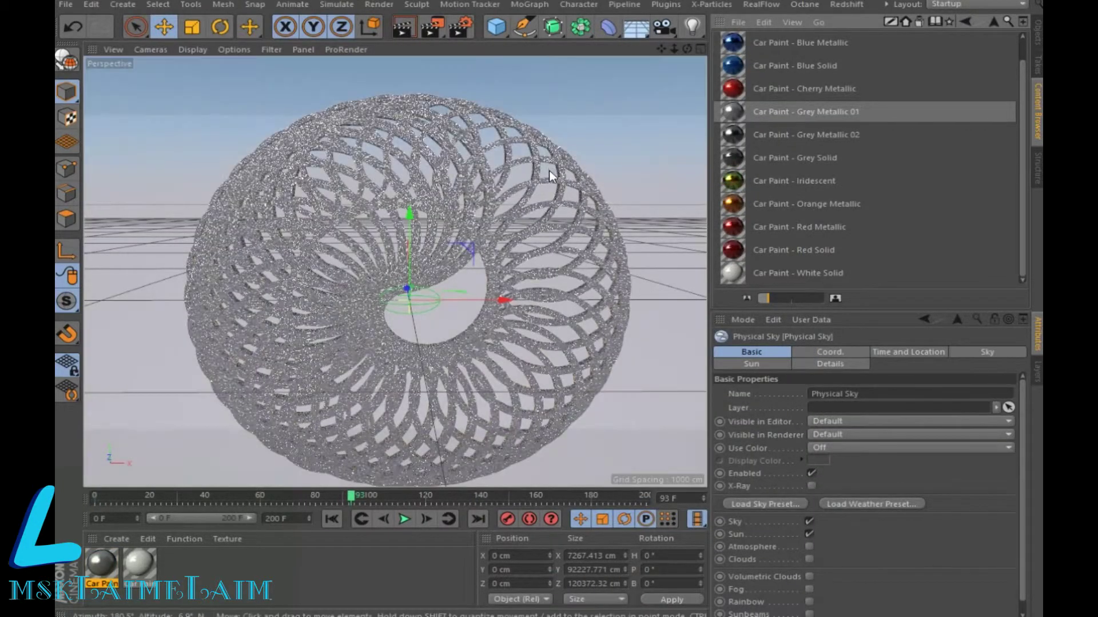
# Step: Render in the viewport and apply Car Paint - Blue Metallic to the ring torus
pyautogui.click(403, 27)
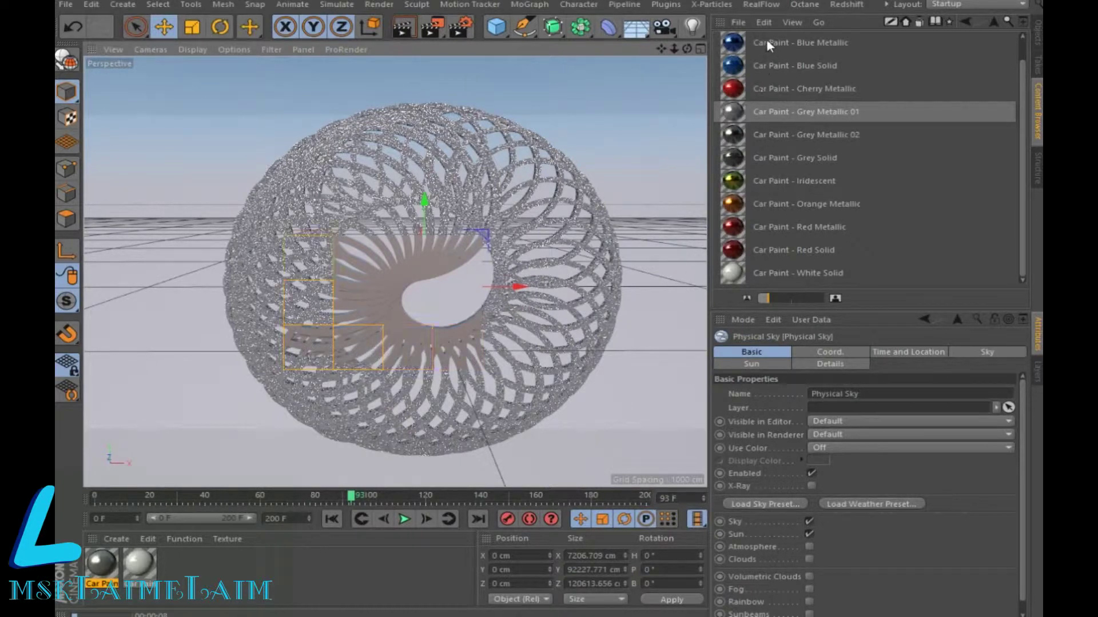
pyautogui.moveTo(767, 42); pyautogui.dragTo(531, 227)
pyautogui.moveTo(399, 264); pyautogui.dragTo(399, 265)
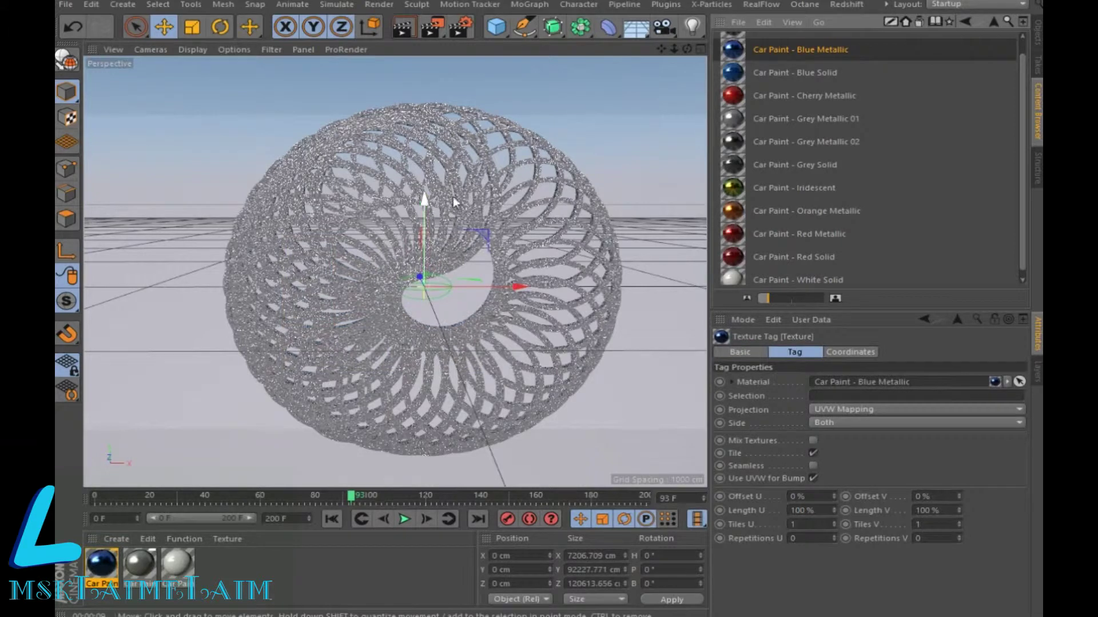
pyautogui.moveTo(745, 68); pyautogui.dragTo(387, 311)
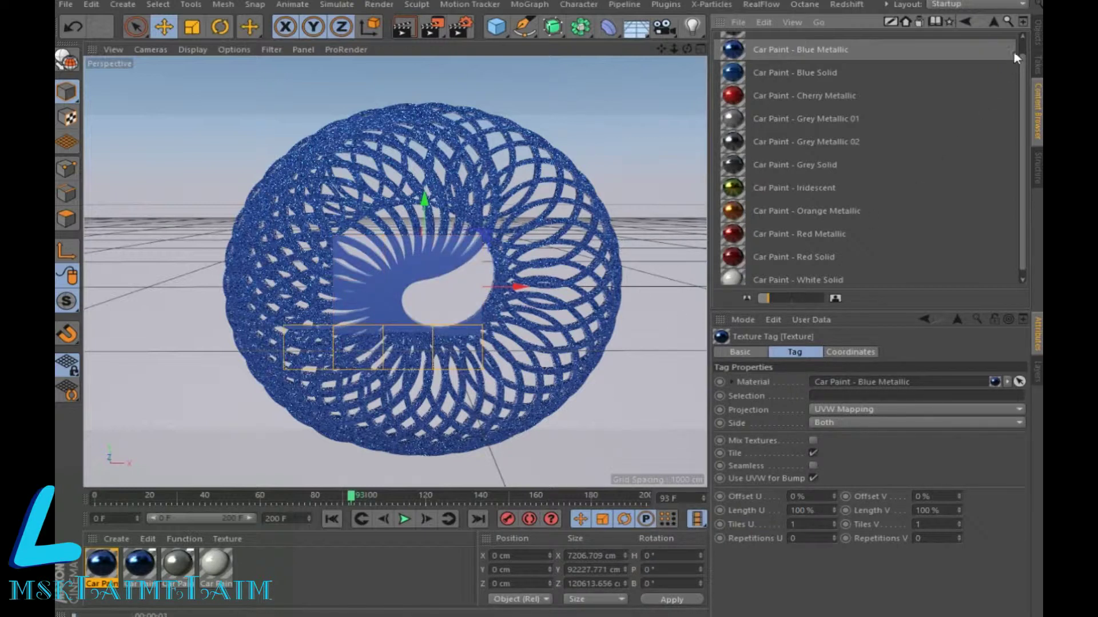
pyautogui.click(1037, 31)
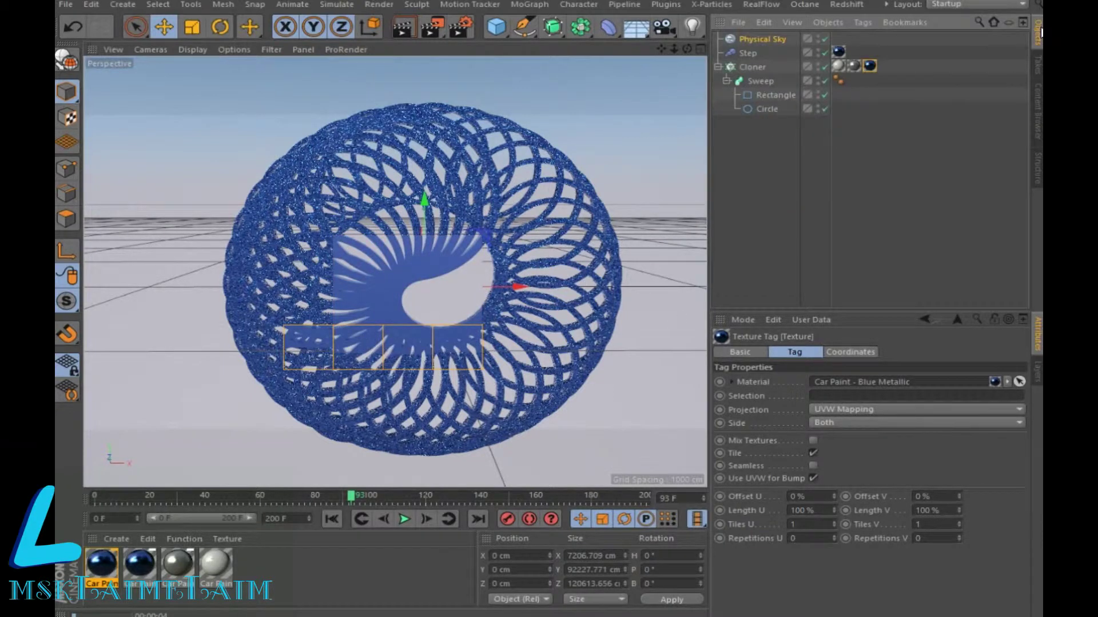
# Step: Turn off Scale on the Step effector and enable Rotation with pitch around -137°
pyautogui.click(747, 55)
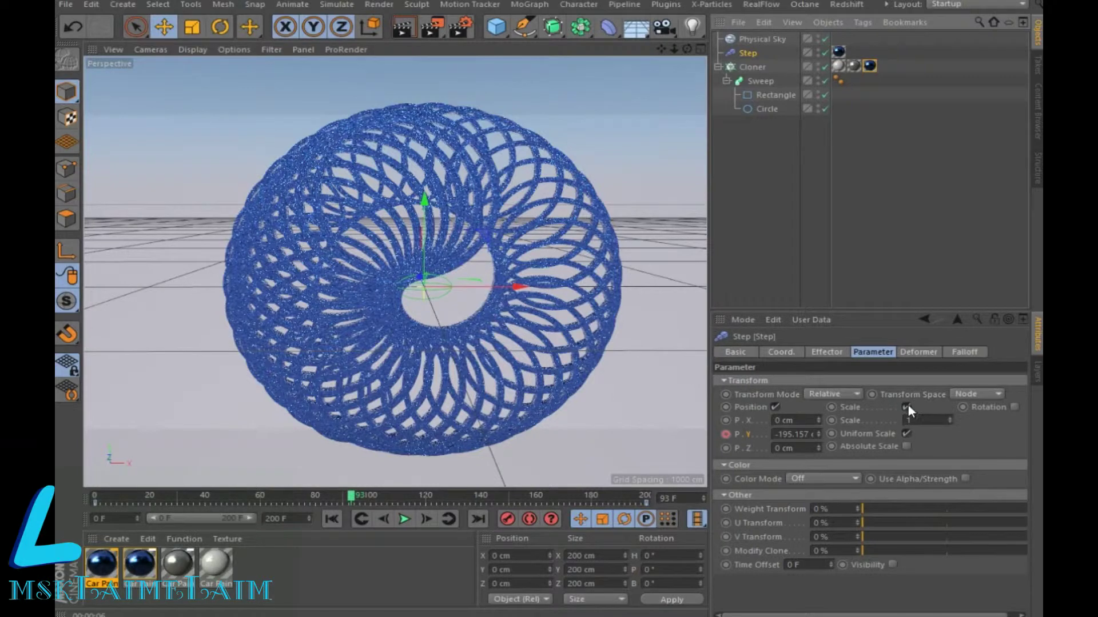
pyautogui.click(907, 406)
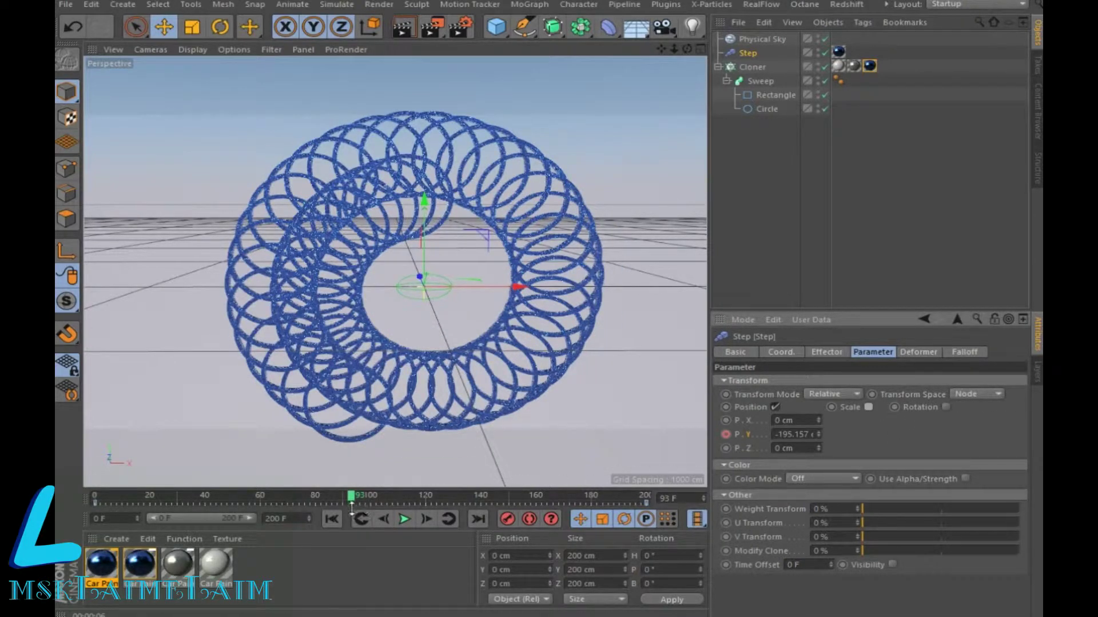
pyautogui.click(330, 519)
pyautogui.click(402, 519)
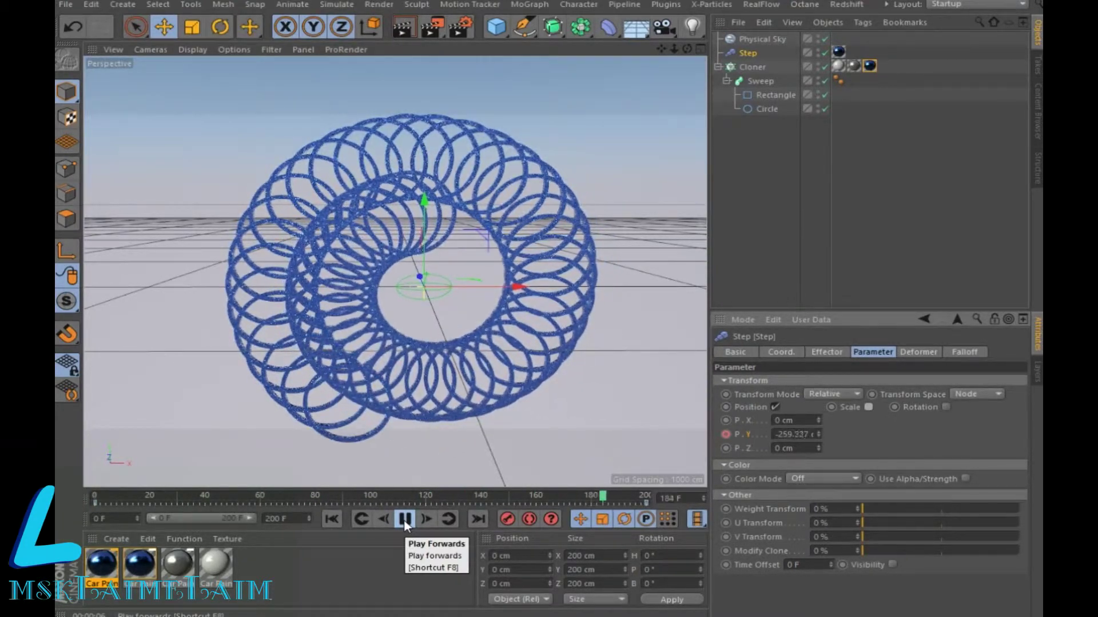
pyautogui.click(405, 521)
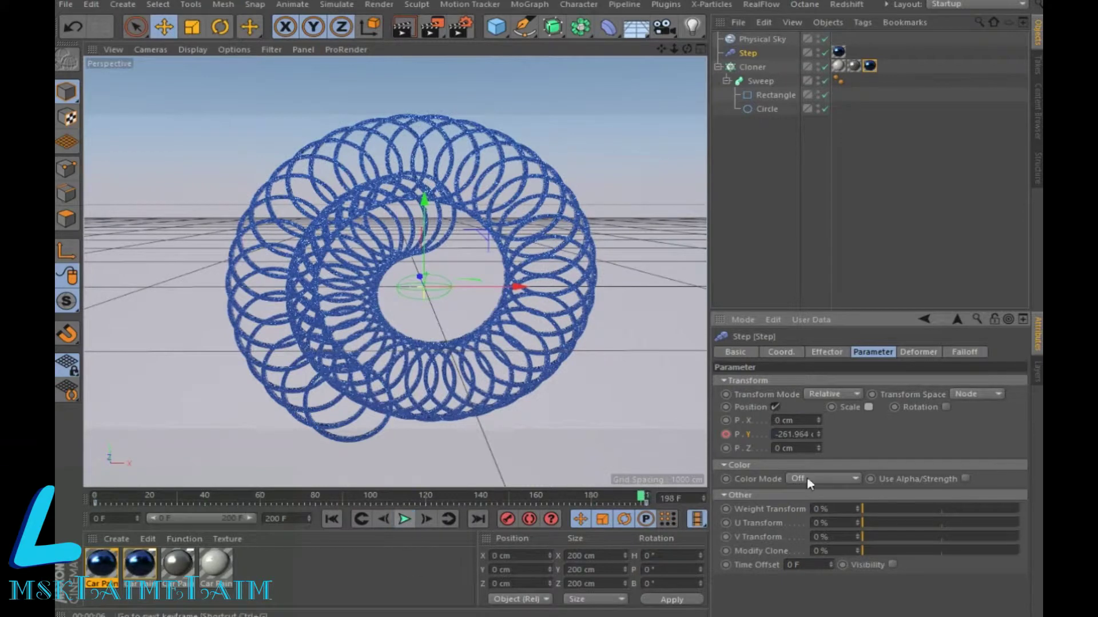
pyautogui.click(946, 407)
pyautogui.moveTo(990, 435)
pyautogui.mouseDown()
pyautogui.moveTo(989, 400)
pyautogui.moveTo(990, 480)
pyautogui.moveTo(990, 449)
pyautogui.mouseUp()
# Step: Keyframe the Step effector's pitch rotation at frames 0 and 79
pyautogui.moveTo(641, 498)
pyautogui.mouseDown()
pyautogui.moveTo(147, 500)
pyautogui.moveTo(55, 518)
pyautogui.mouseUp()
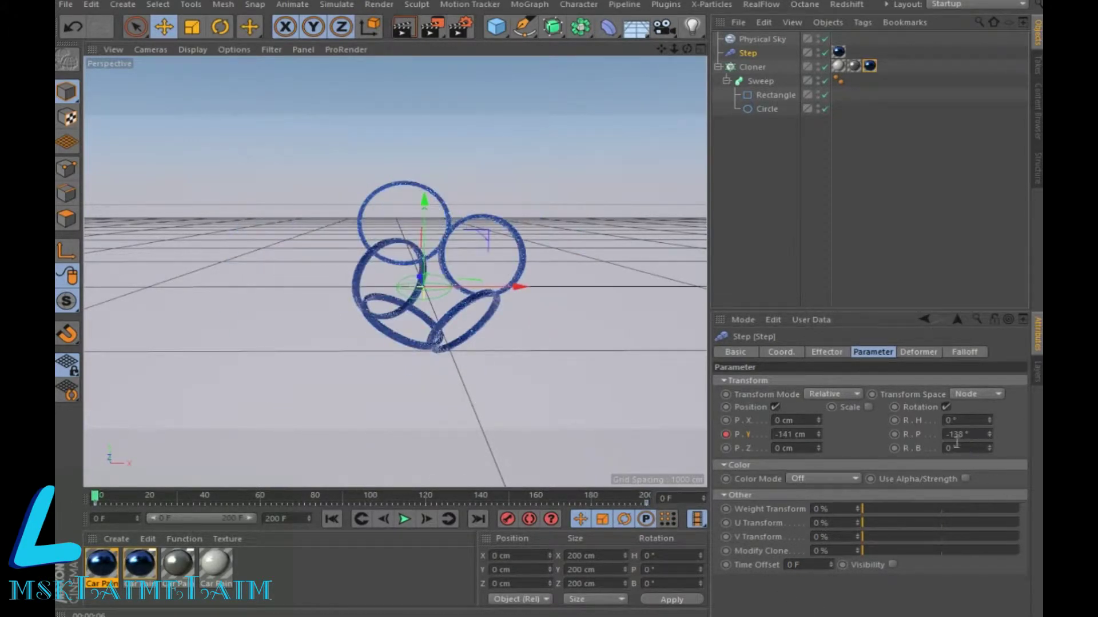
pyautogui.click(894, 433)
pyautogui.moveTo(96, 501); pyautogui.dragTo(311, 506)
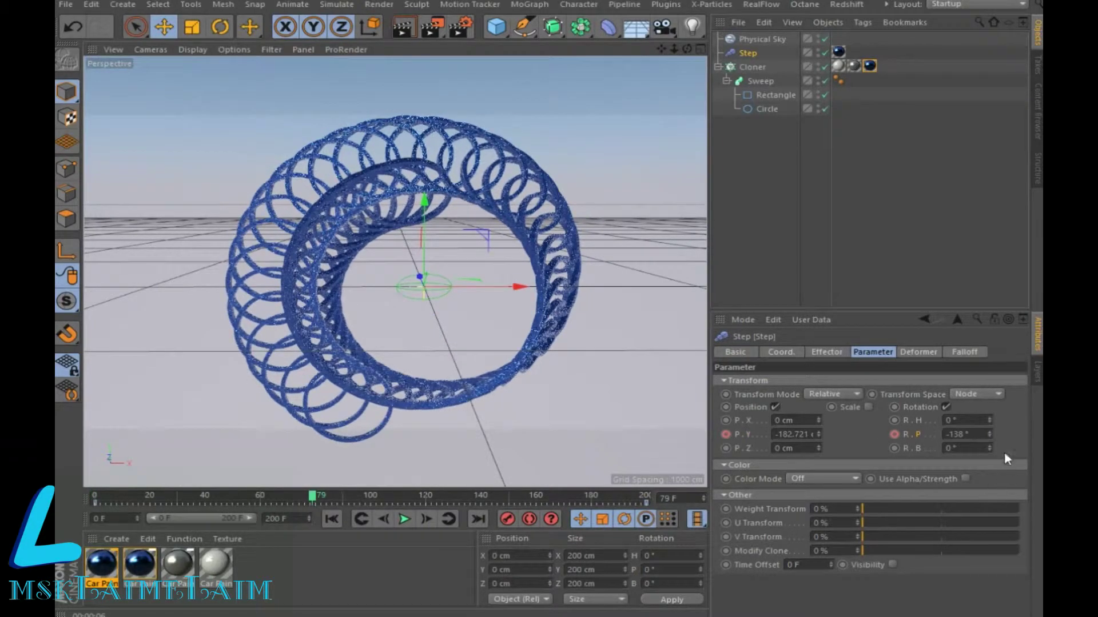
pyautogui.moveTo(989, 431); pyautogui.dragTo(989, 426)
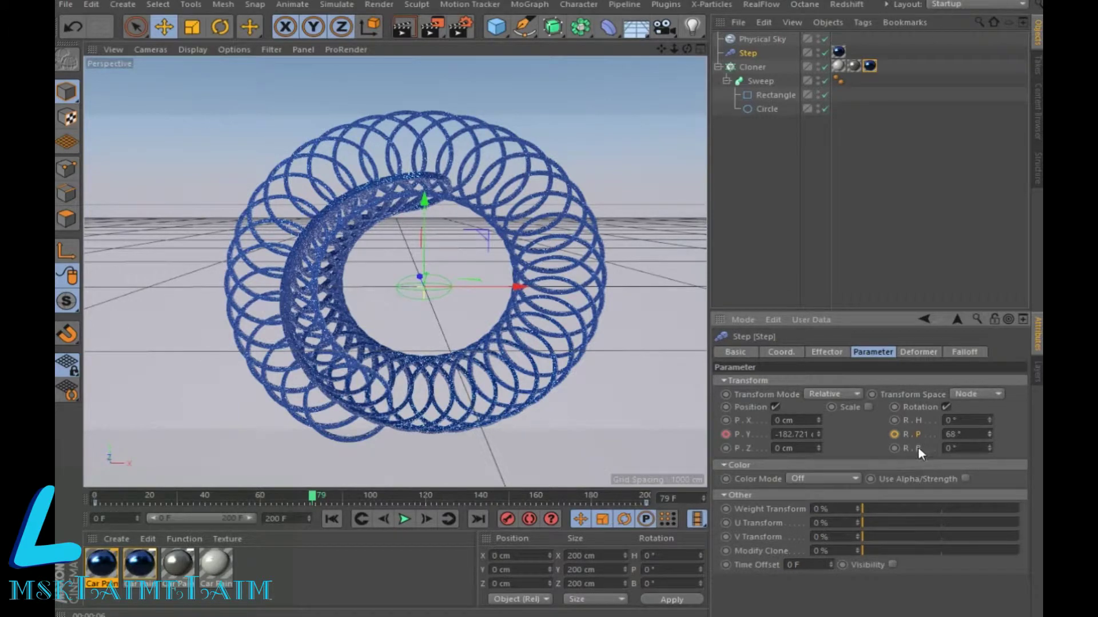
pyautogui.click(894, 435)
# Step: Keyframe heading rotation at frames 158 and 200, reaching about 241°, with bank at 0
pyautogui.moveTo(308, 496); pyautogui.dragTo(531, 499)
pyautogui.moveTo(990, 420)
pyautogui.mouseDown()
pyautogui.moveTo(990, 401)
pyautogui.moveTo(992, 425)
pyautogui.mouseUp()
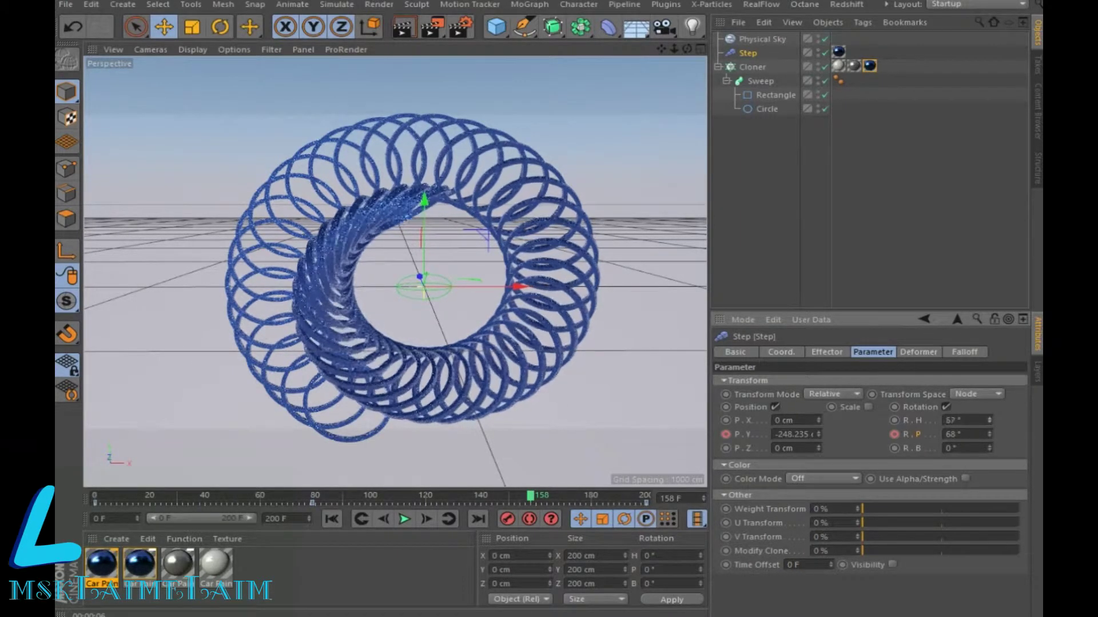
pyautogui.click(893, 421)
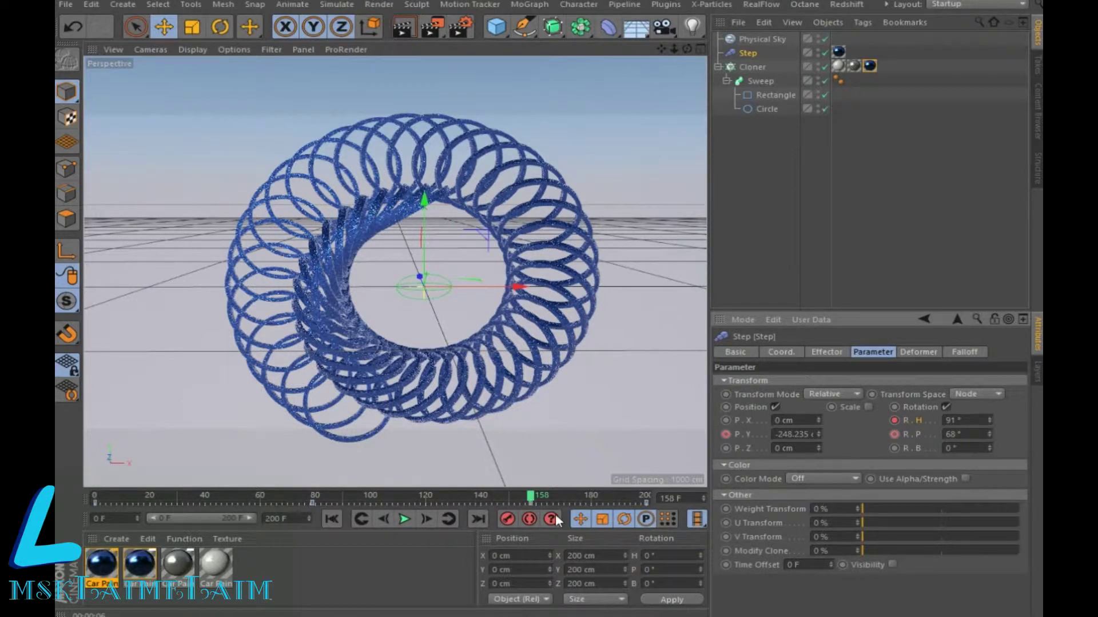
pyautogui.moveTo(535, 497); pyautogui.dragTo(659, 503)
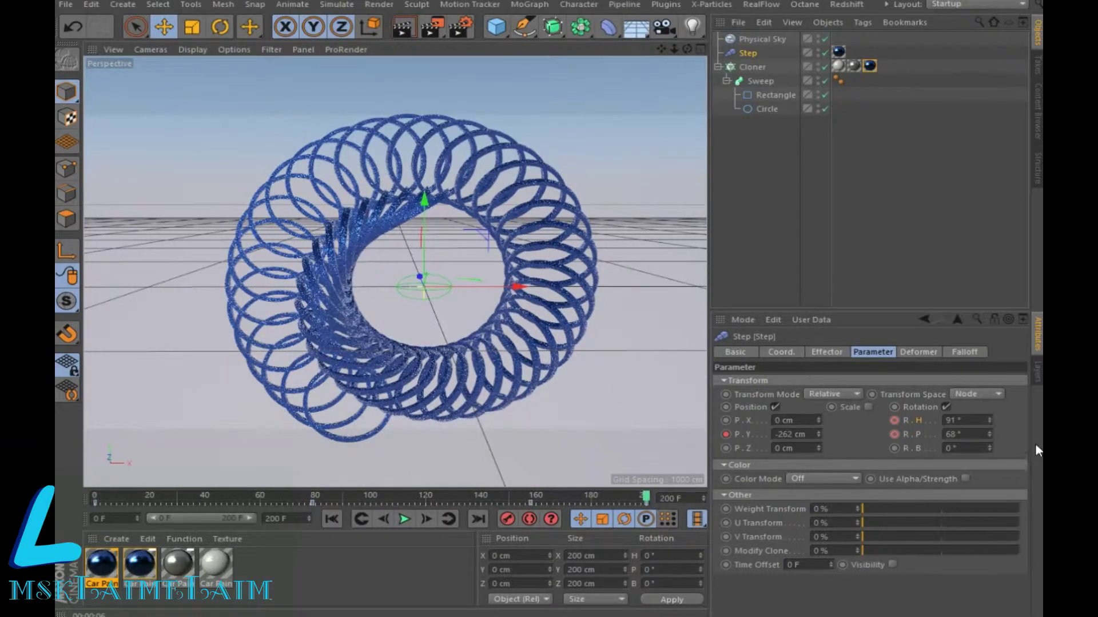
pyautogui.moveTo(990, 447); pyautogui.dragTo(991, 458)
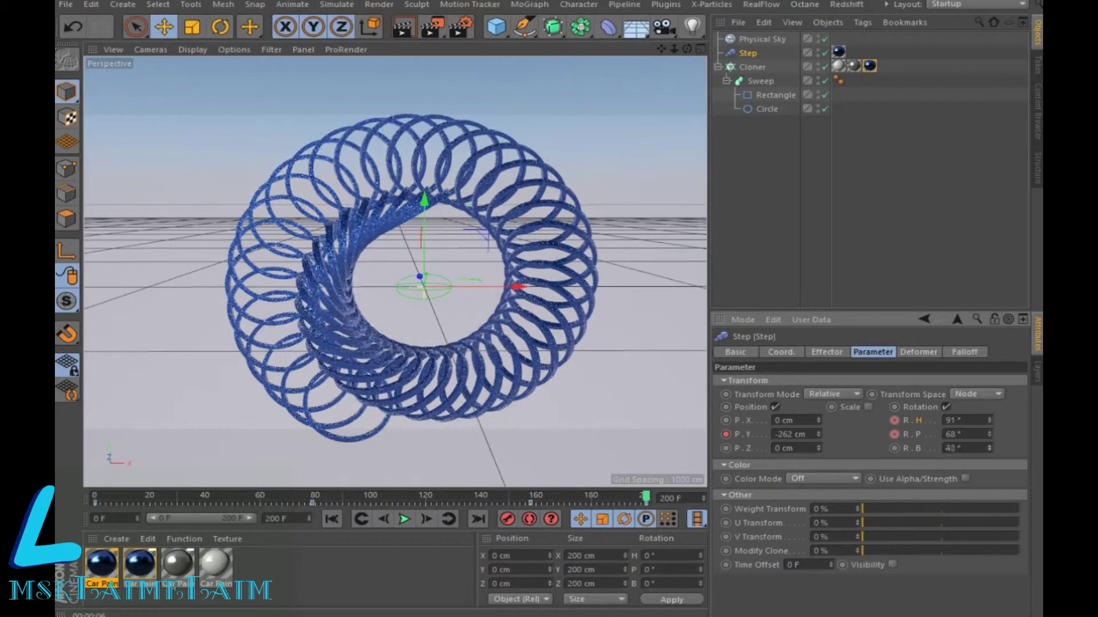
pyautogui.write('0')
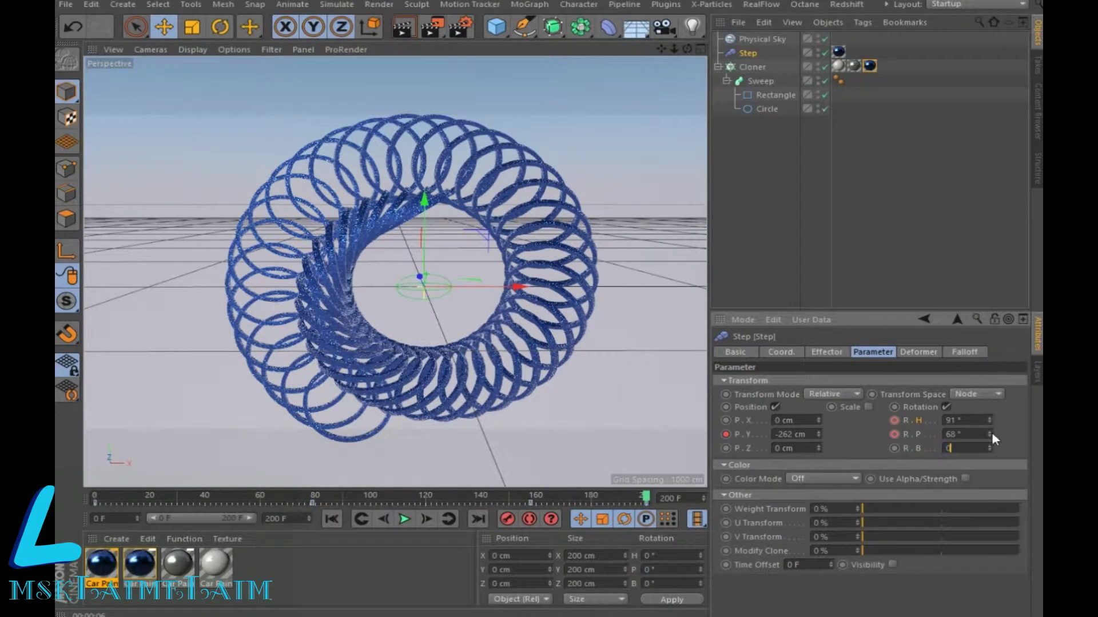
pyautogui.moveTo(990, 420); pyautogui.dragTo(990, 386)
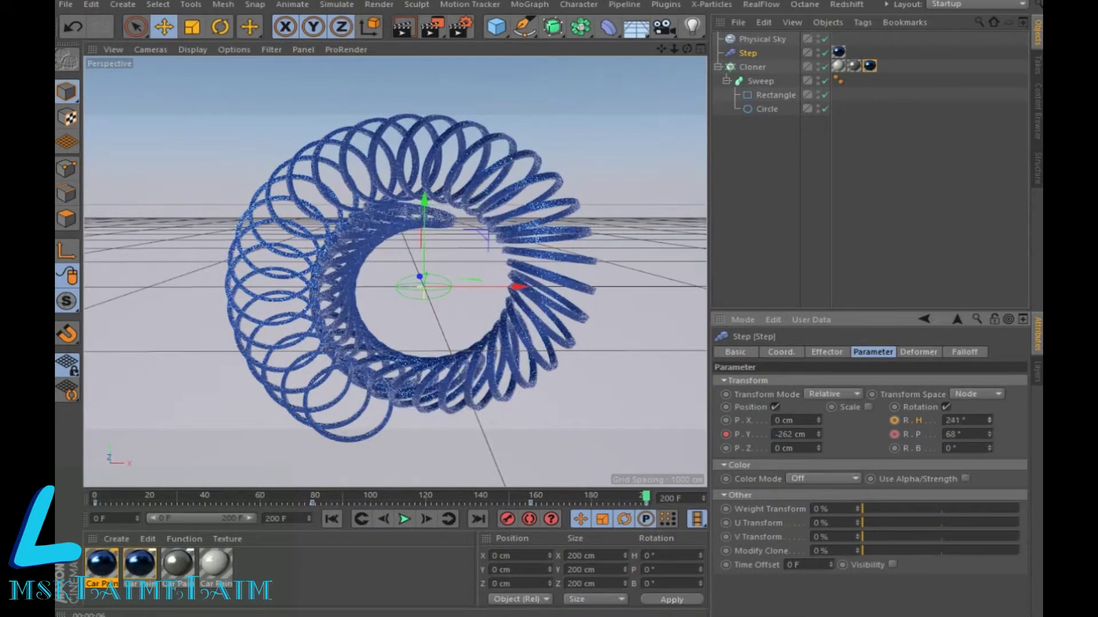
pyautogui.click(894, 421)
# Step: Try a Noise falloff shape on the Step effector and preview the animation
pyautogui.click(953, 351)
pyautogui.click(862, 382)
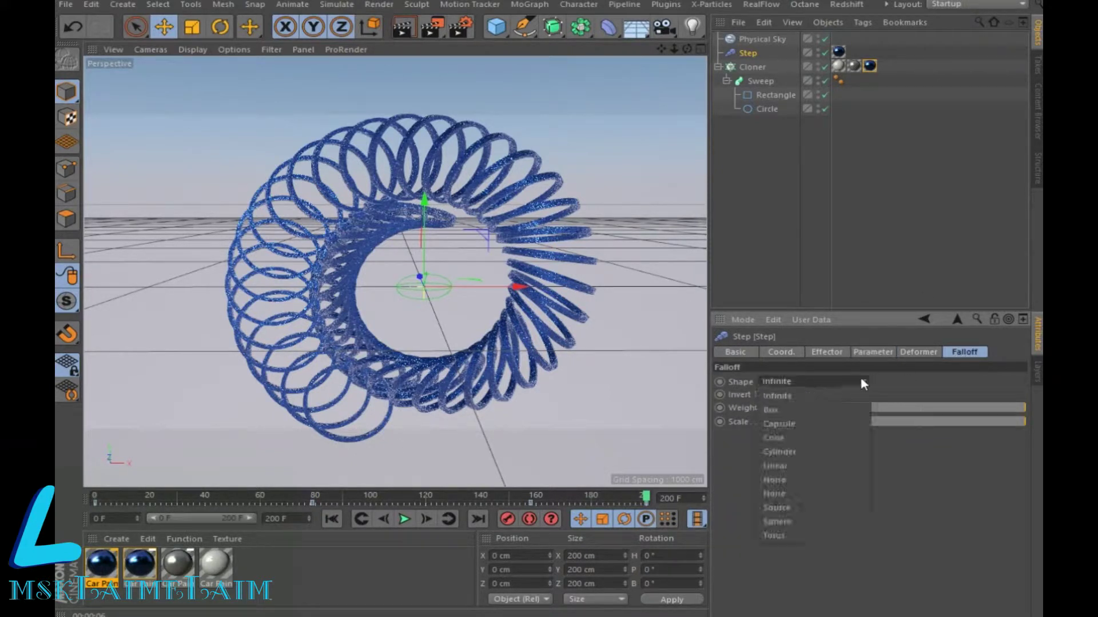
pyautogui.click(796, 481)
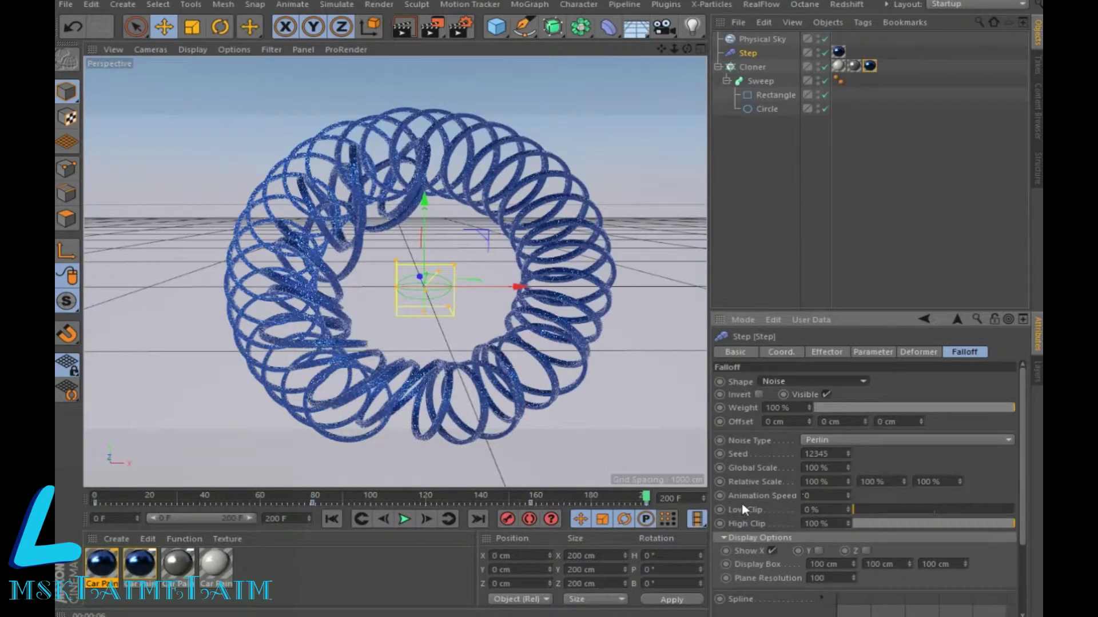
pyautogui.click(331, 519)
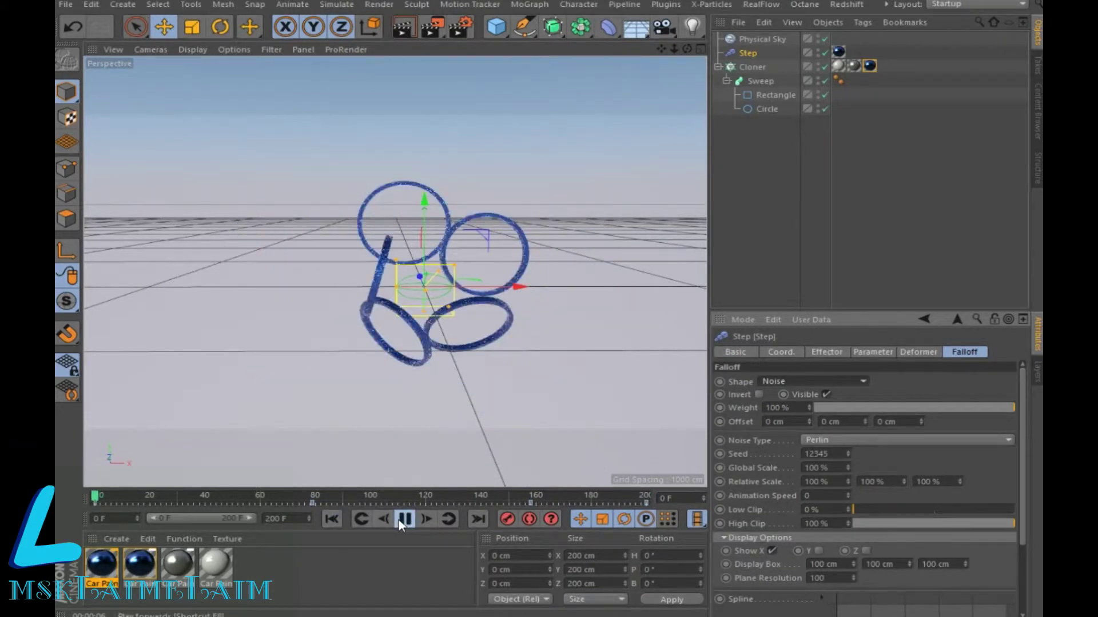
pyautogui.click(399, 519)
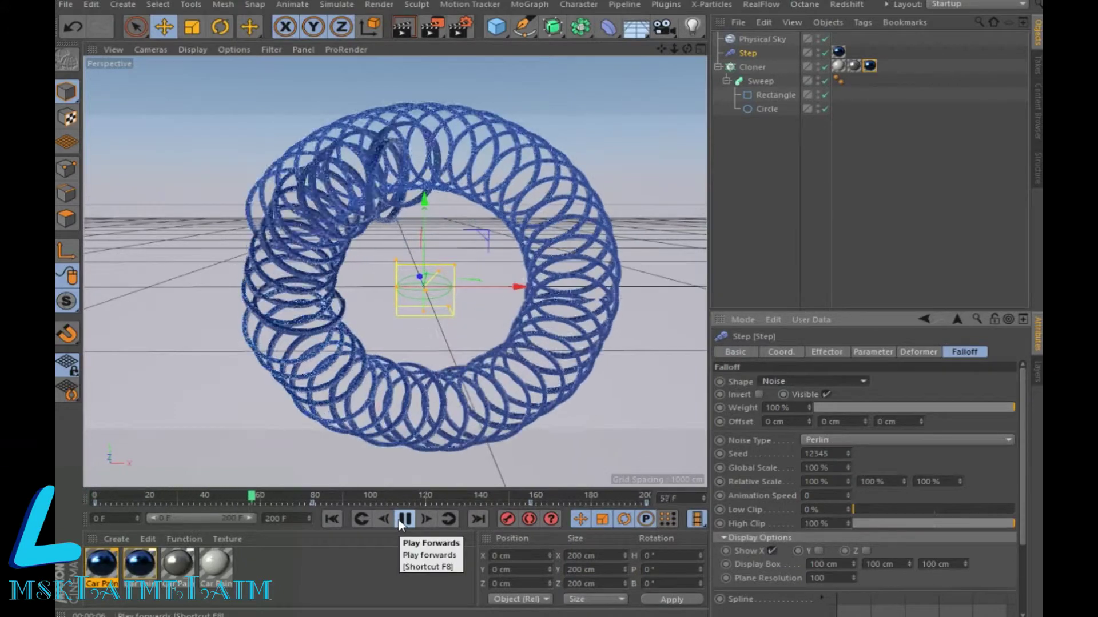
pyautogui.click(399, 520)
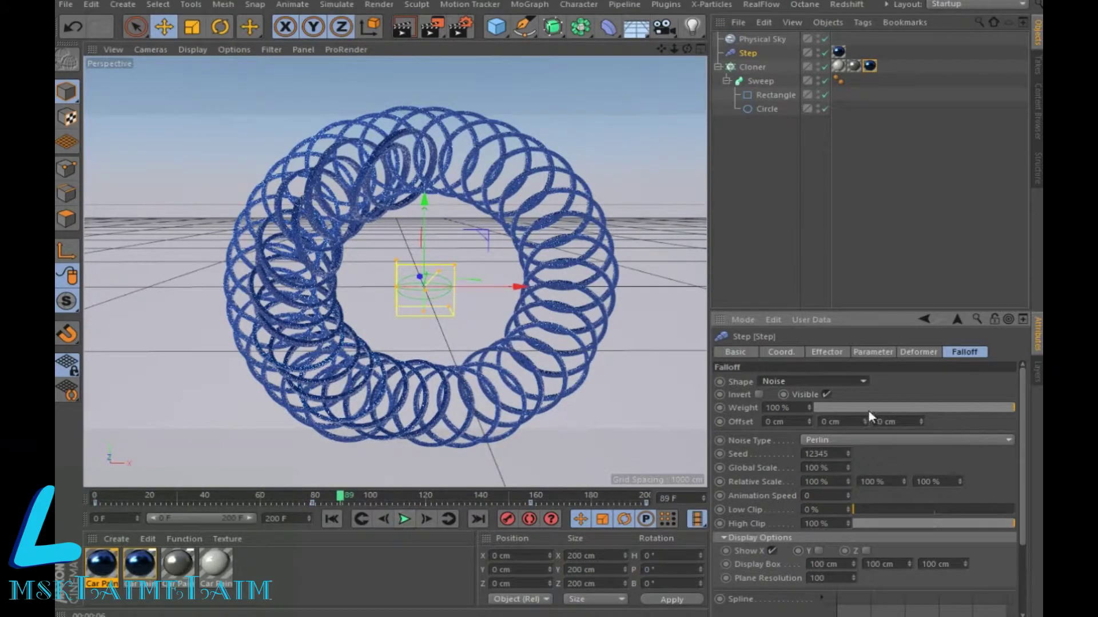
# Step: Try Sphere and then Box falloff shapes, playing the animation for each
pyautogui.click(862, 381)
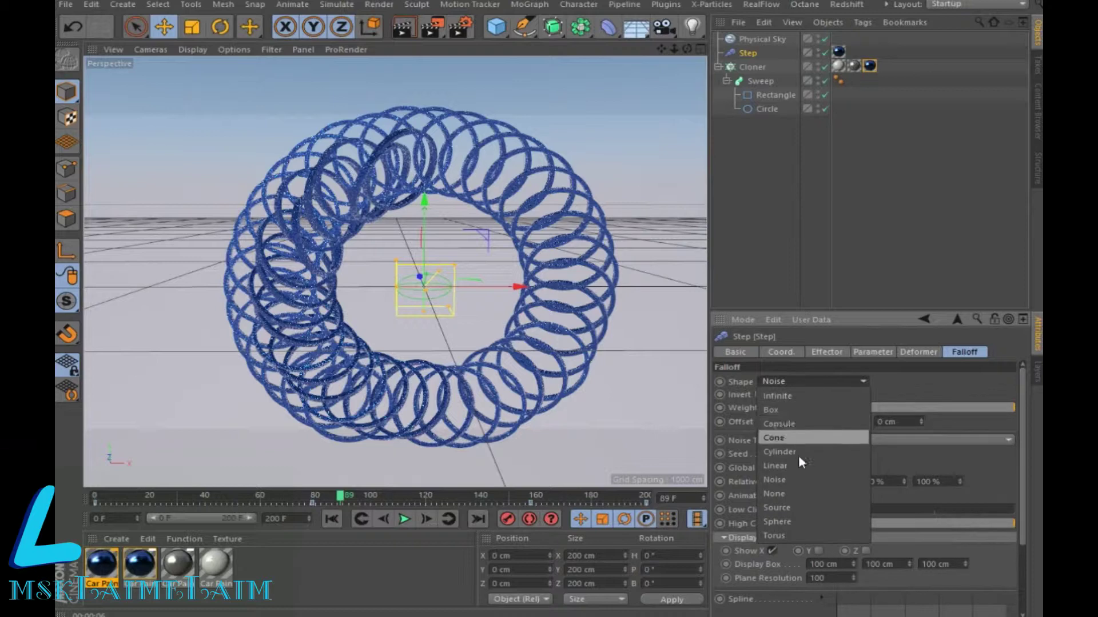
pyautogui.click(786, 521)
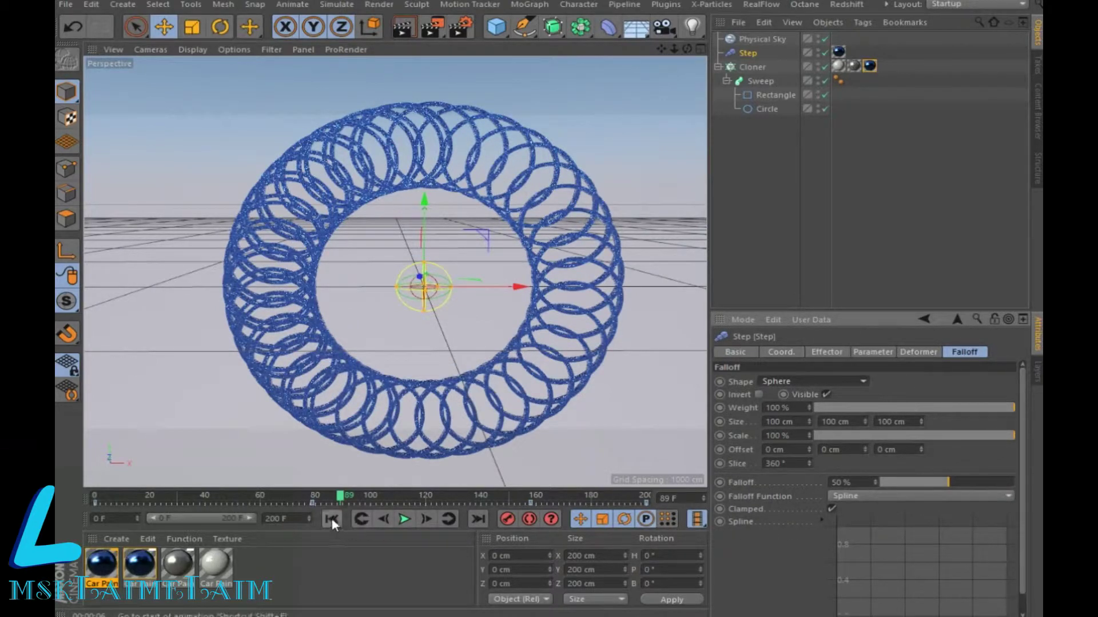
pyautogui.click(332, 520)
pyautogui.click(400, 520)
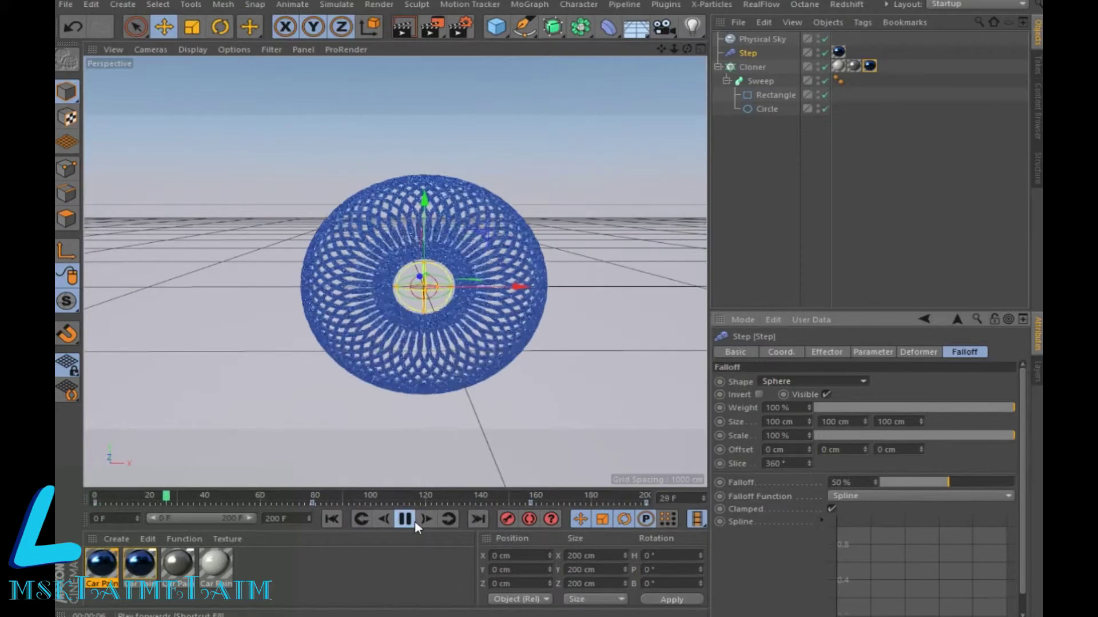
pyautogui.click(414, 521)
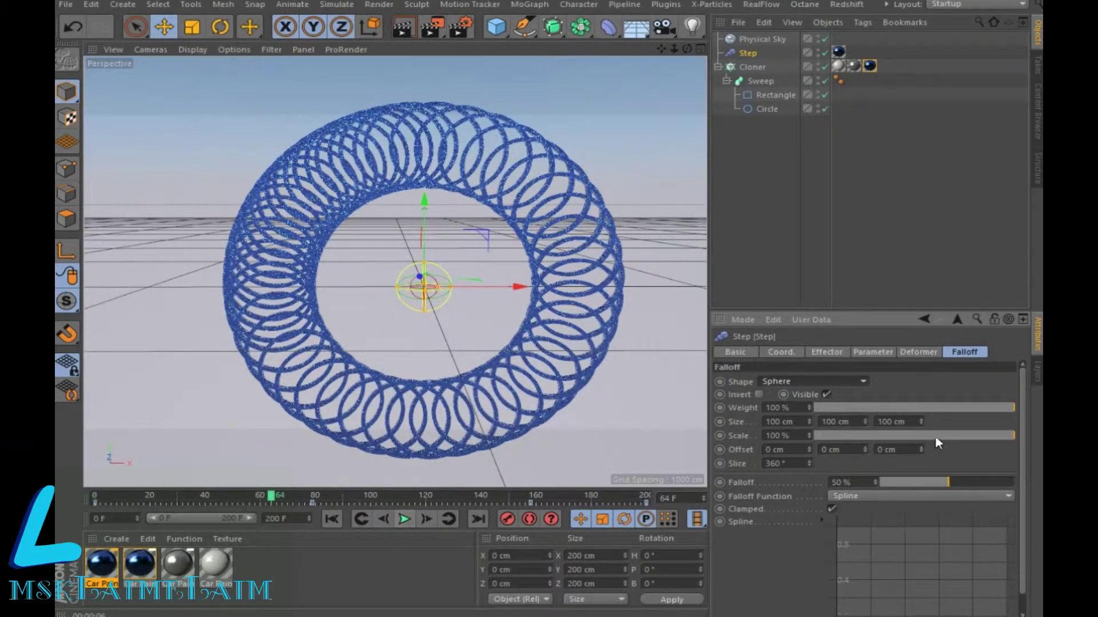
pyautogui.click(863, 382)
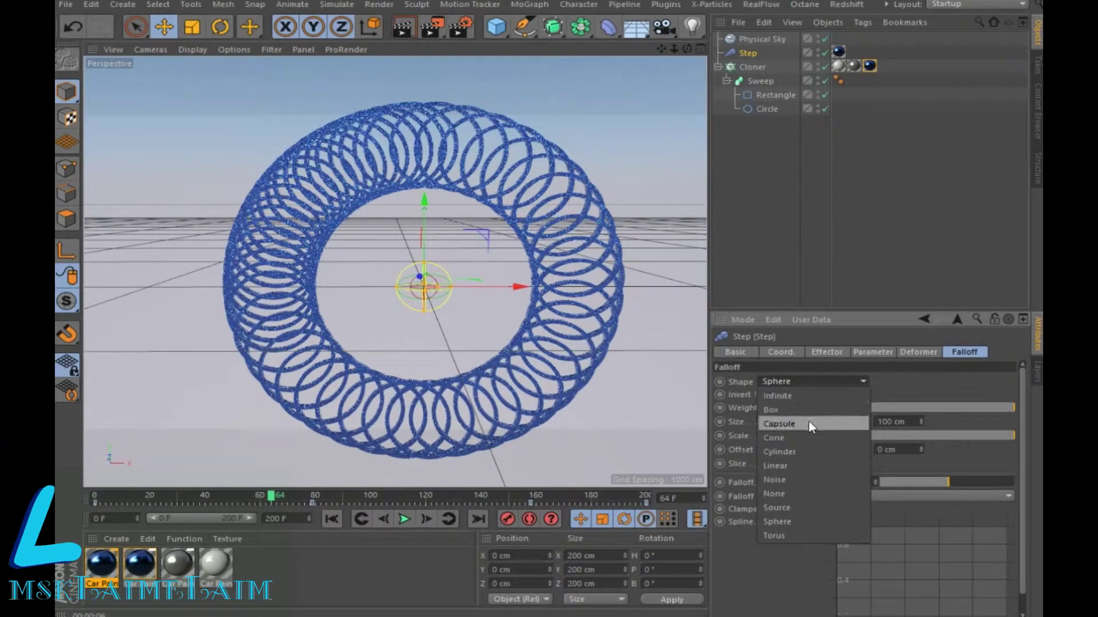
pyautogui.click(778, 410)
pyautogui.click(405, 519)
pyautogui.click(404, 519)
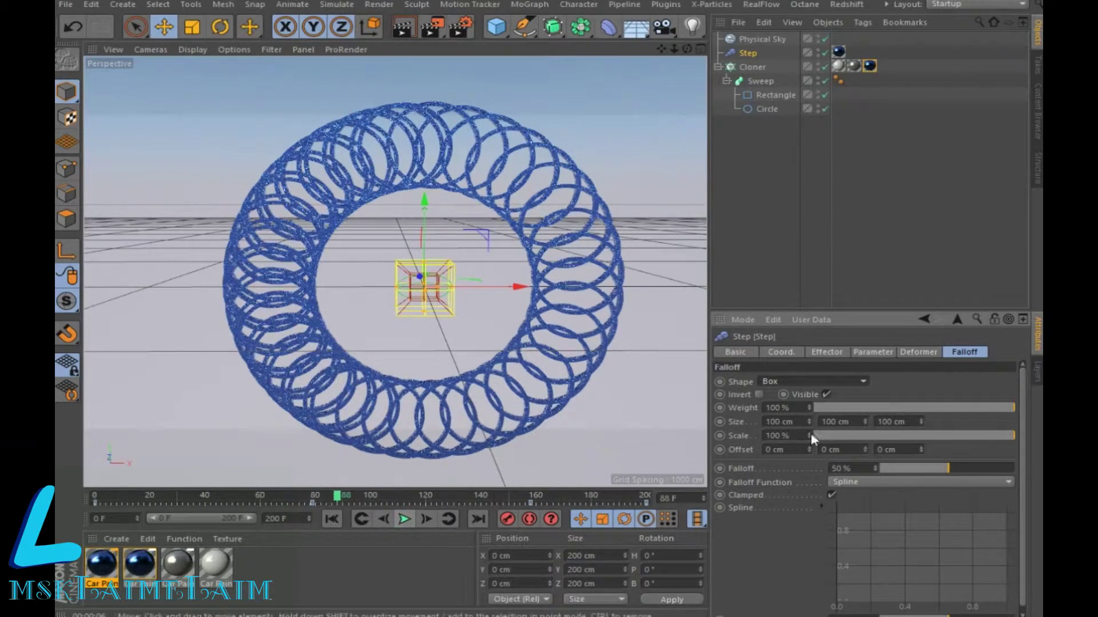
# Step: Switch the falloff shape to Torus, then settle on Infinite
pyautogui.click(863, 382)
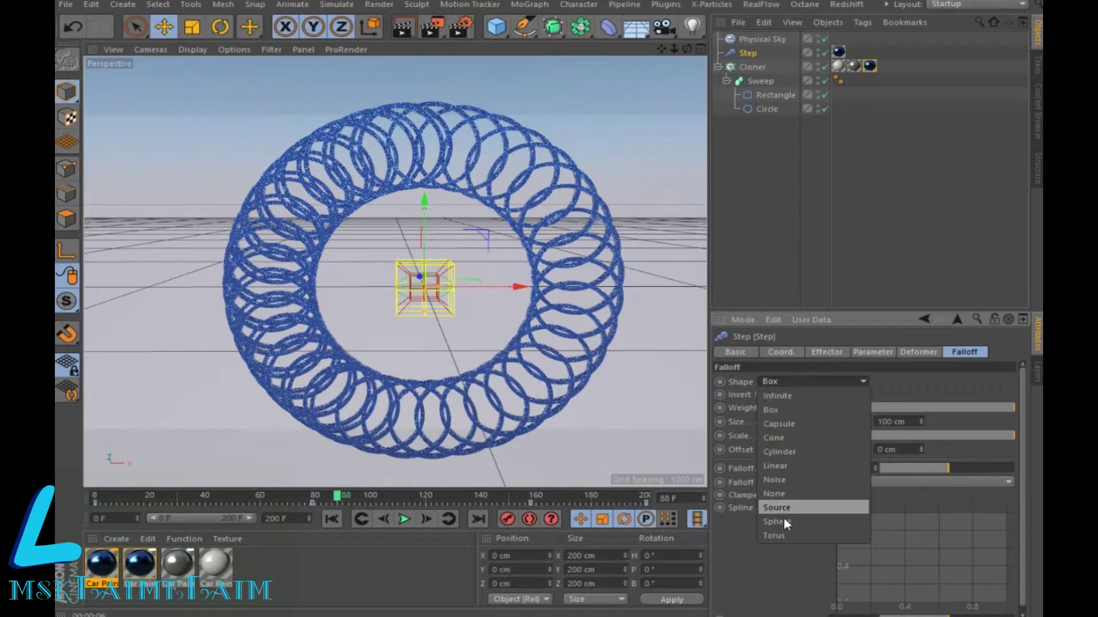
pyautogui.click(784, 534)
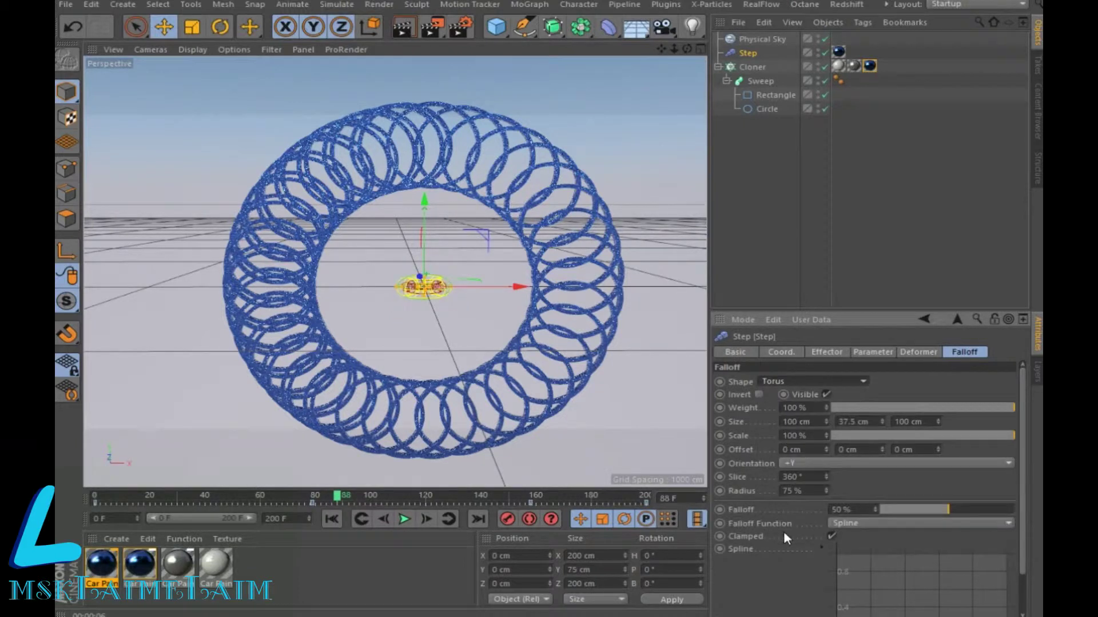
pyautogui.click(864, 379)
pyautogui.click(803, 392)
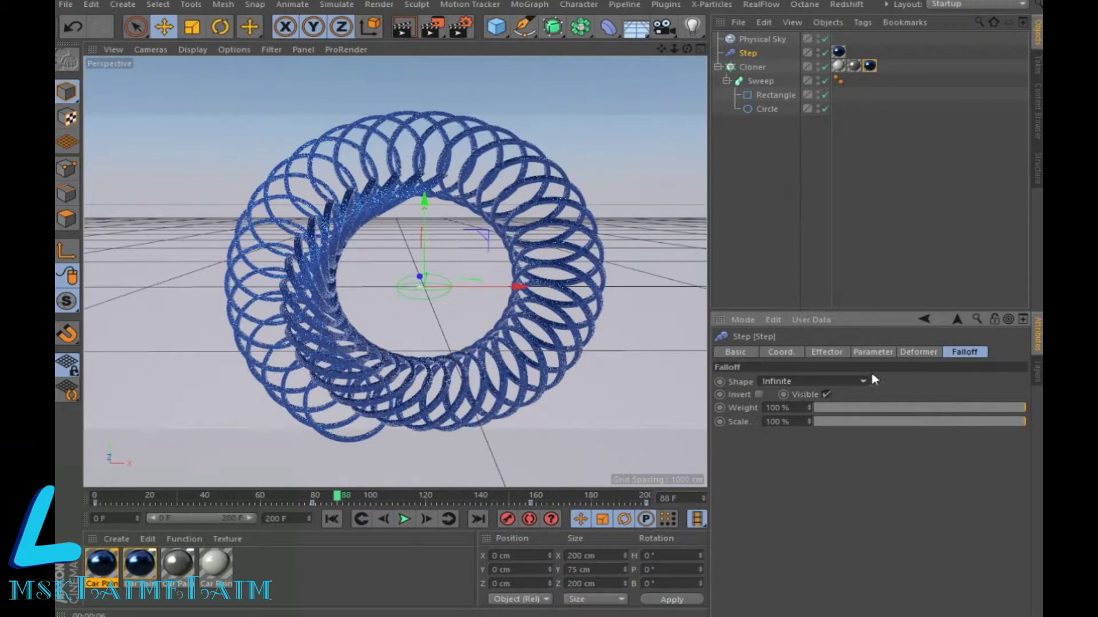
# Step: Lower the Step effector strength to 72% and play the animation to frame 126
pyautogui.click(824, 352)
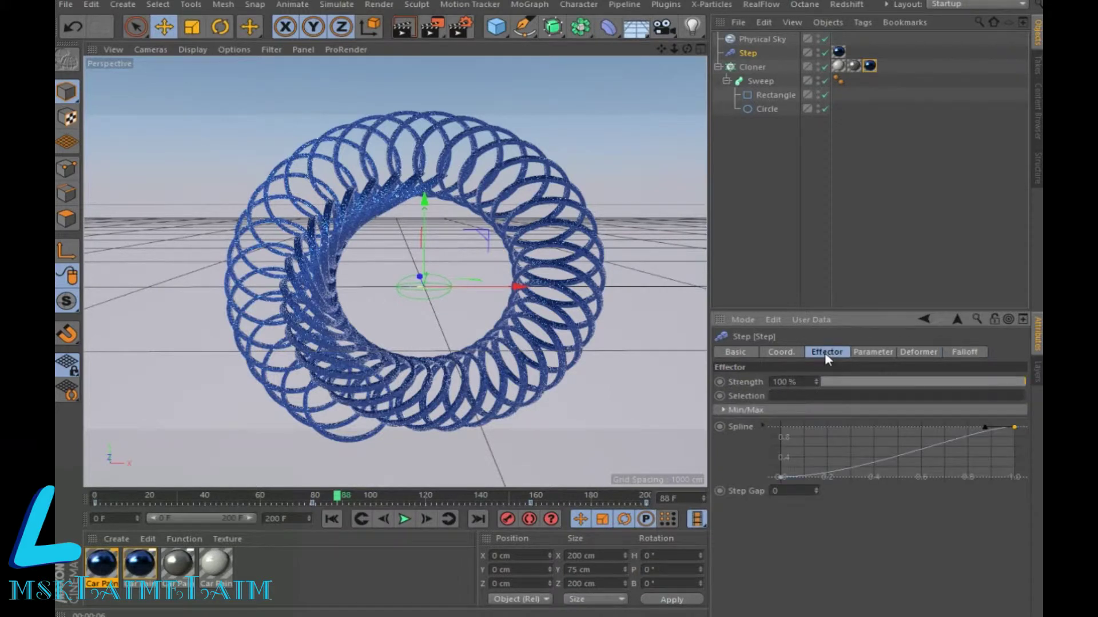
pyautogui.click(970, 382)
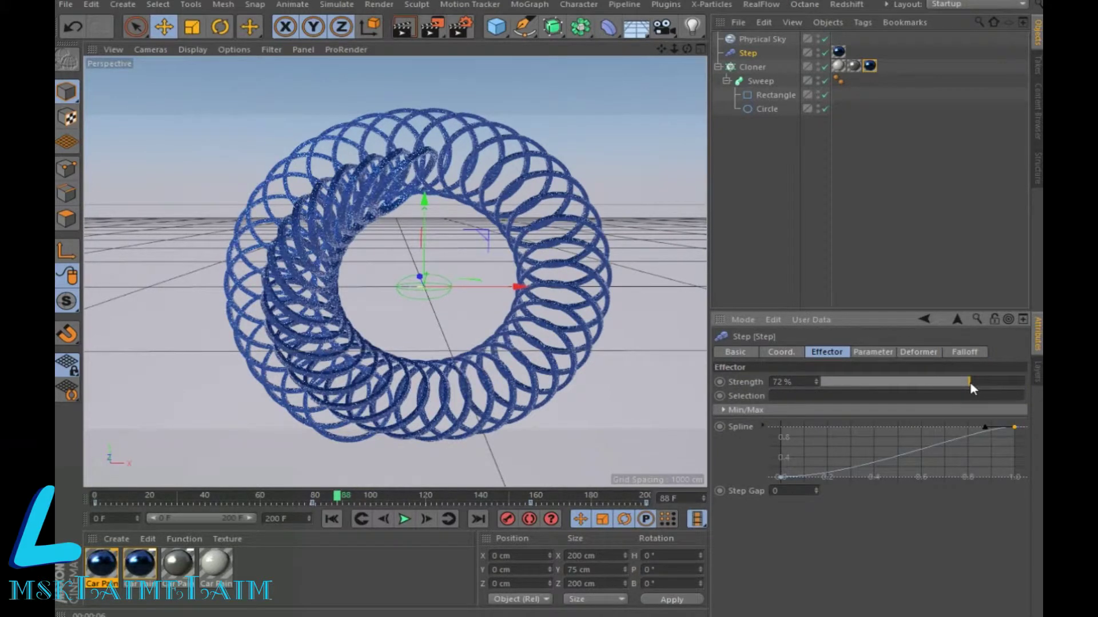
pyautogui.click(331, 518)
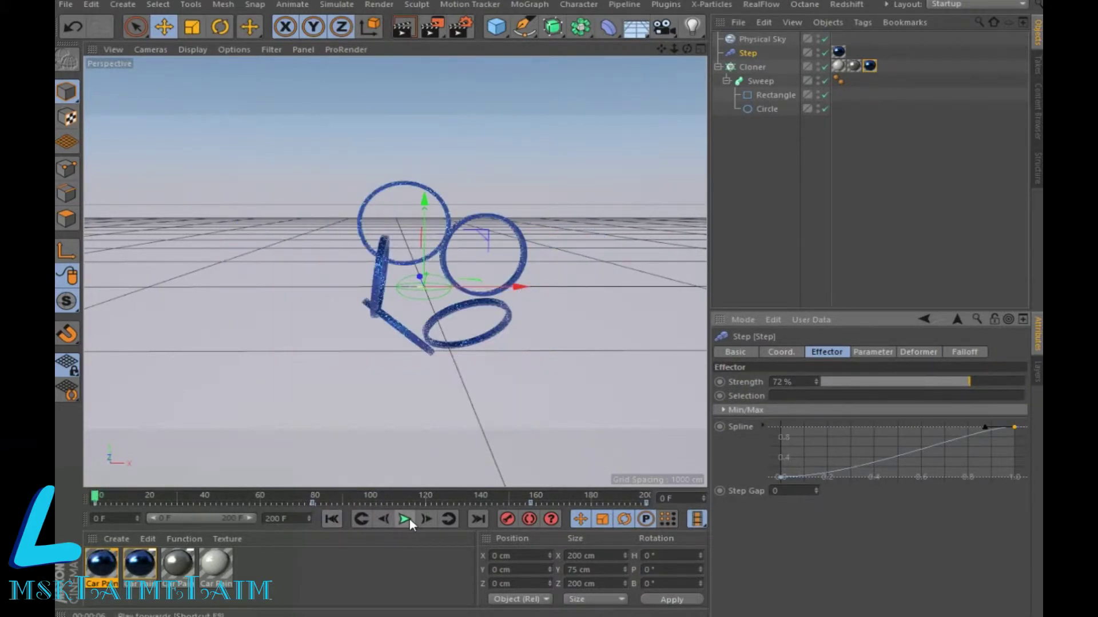
pyautogui.click(404, 519)
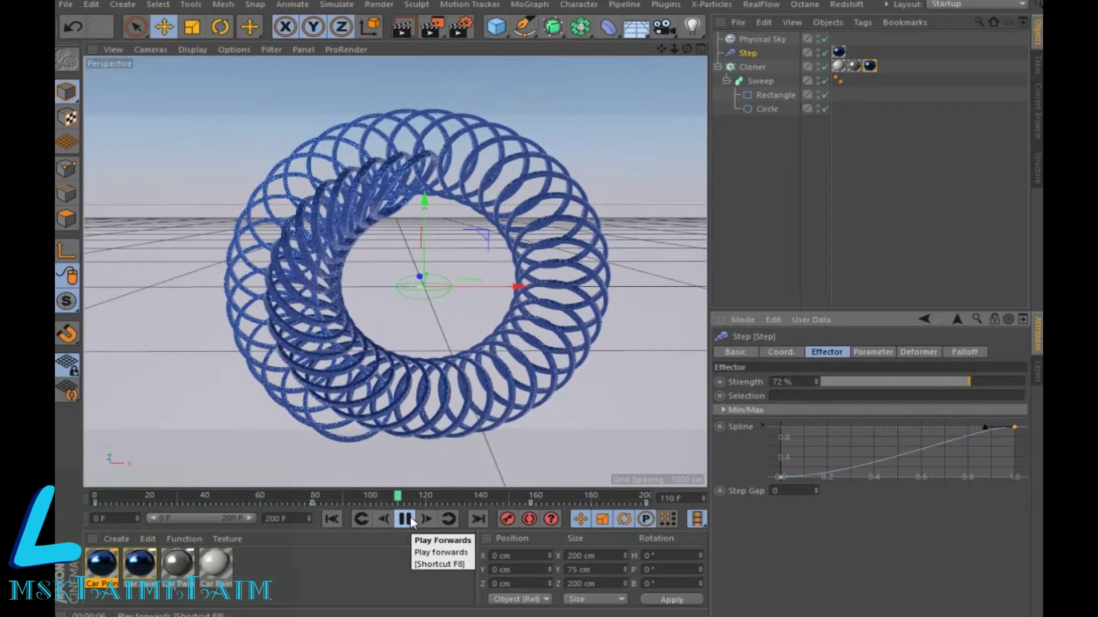
pyautogui.click(410, 520)
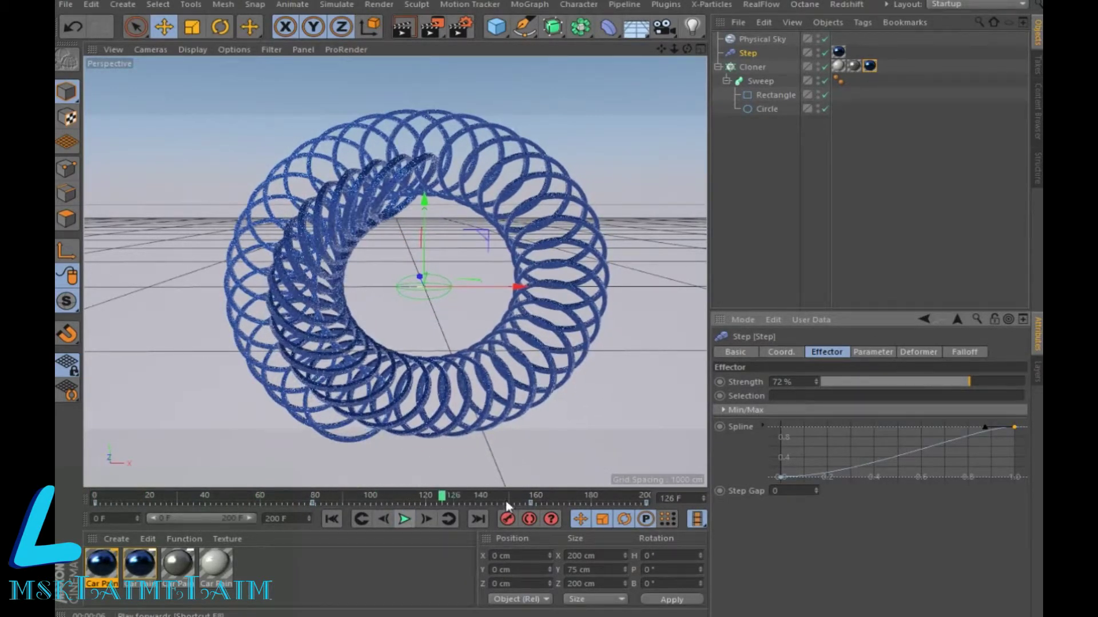
pyautogui.click(790, 357)
pyautogui.moveTo(940, 382); pyautogui.dragTo(972, 382)
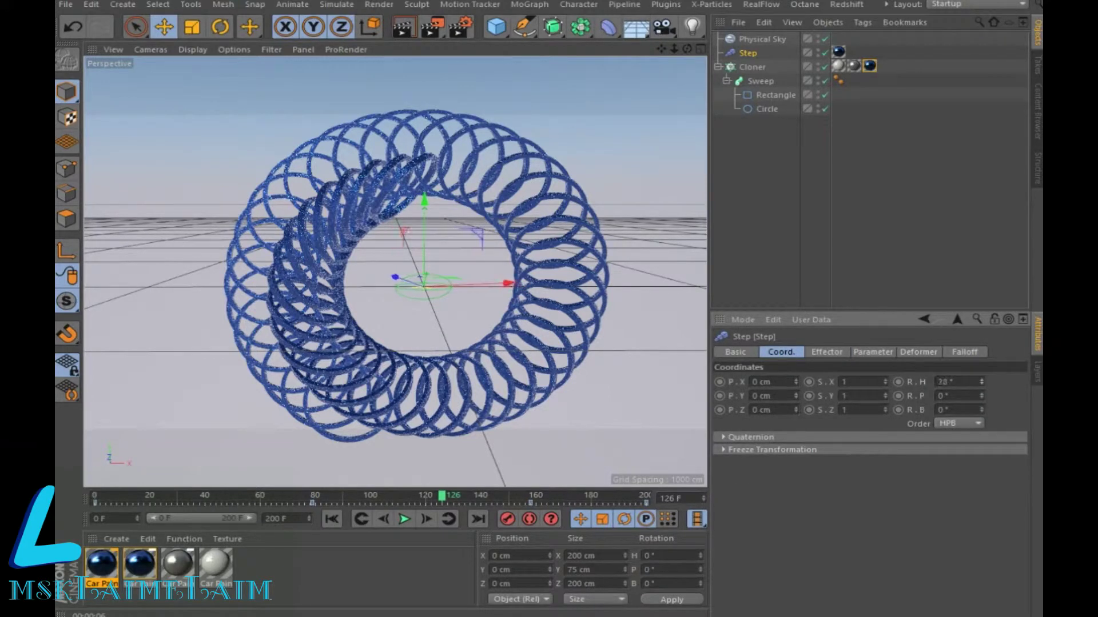
pyautogui.click(406, 518)
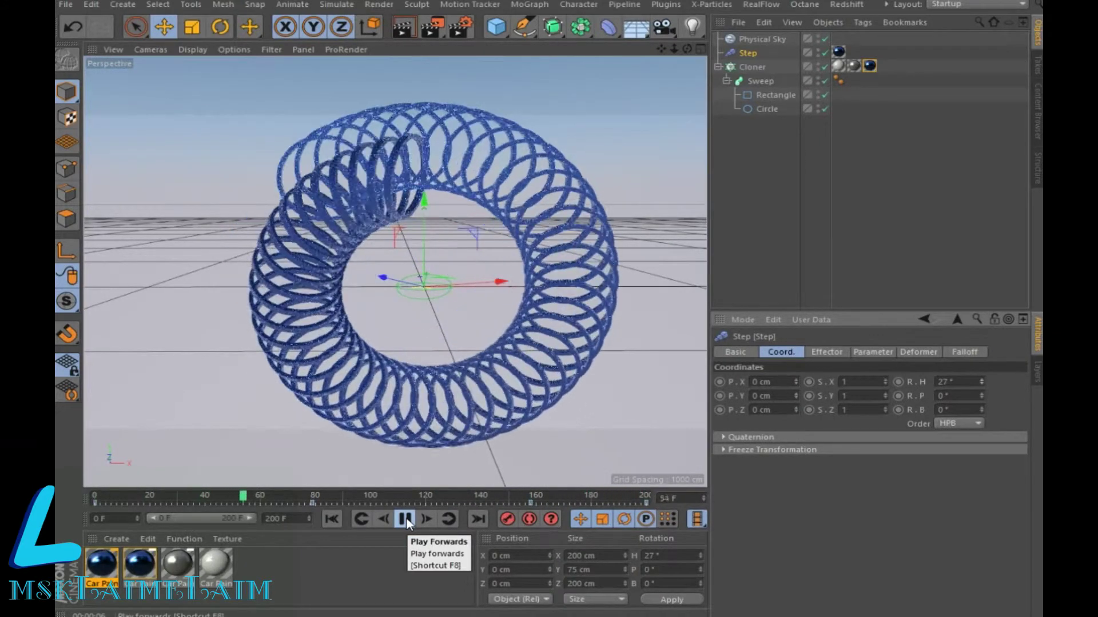
pyautogui.click(406, 518)
pyautogui.click(972, 382)
pyautogui.write('0')
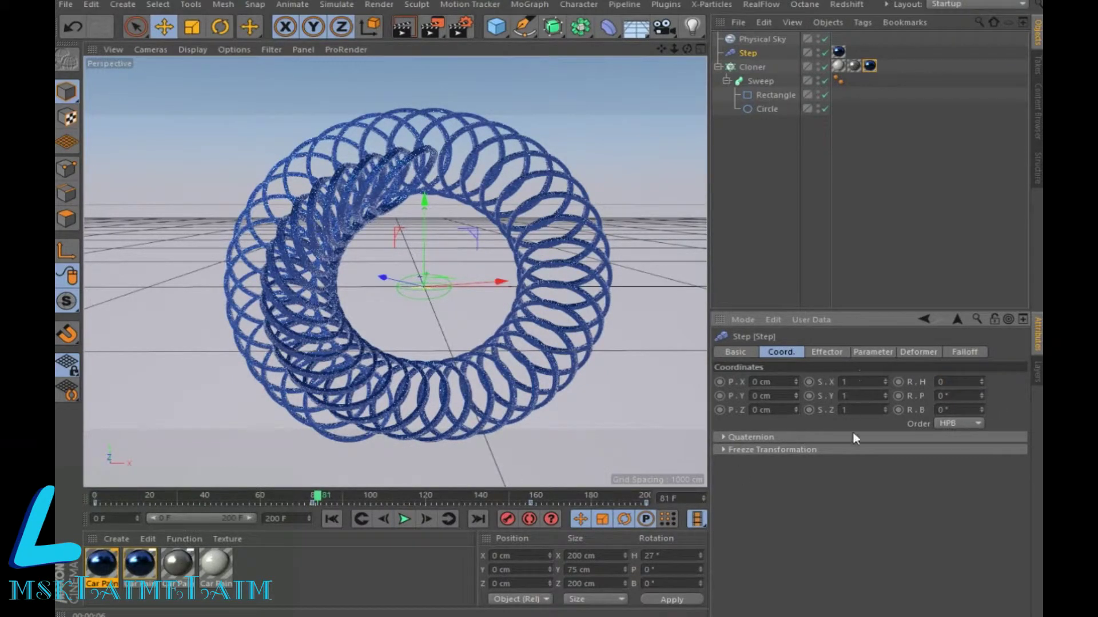
pyautogui.press('Return')
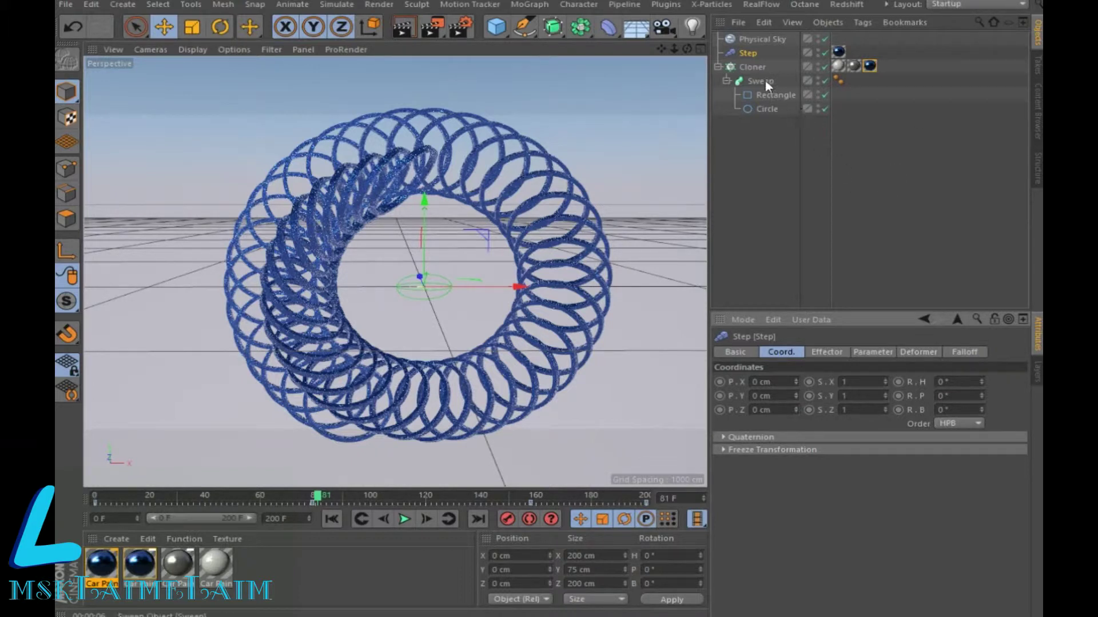
# Step: Set the Cloner radius to 89 cm and keyframe it at frame 149
pyautogui.click(752, 66)
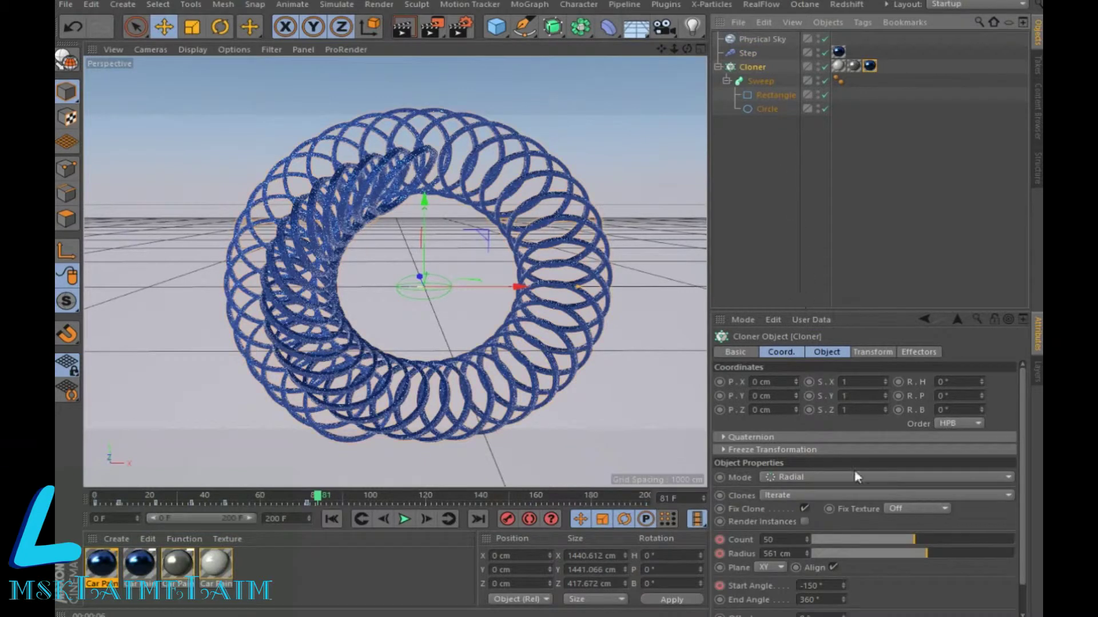
pyautogui.moveTo(317, 496)
pyautogui.mouseDown()
pyautogui.moveTo(84, 501)
pyautogui.moveTo(543, 503)
pyautogui.moveTo(507, 506)
pyautogui.mouseUp()
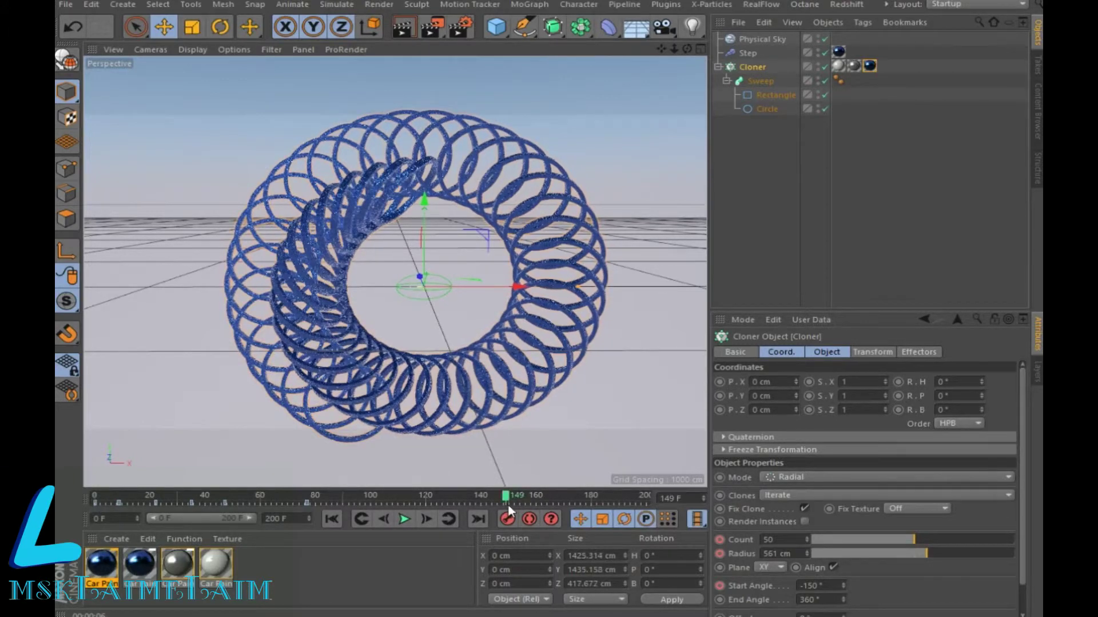
pyautogui.moveTo(975, 557); pyautogui.dragTo(830, 555)
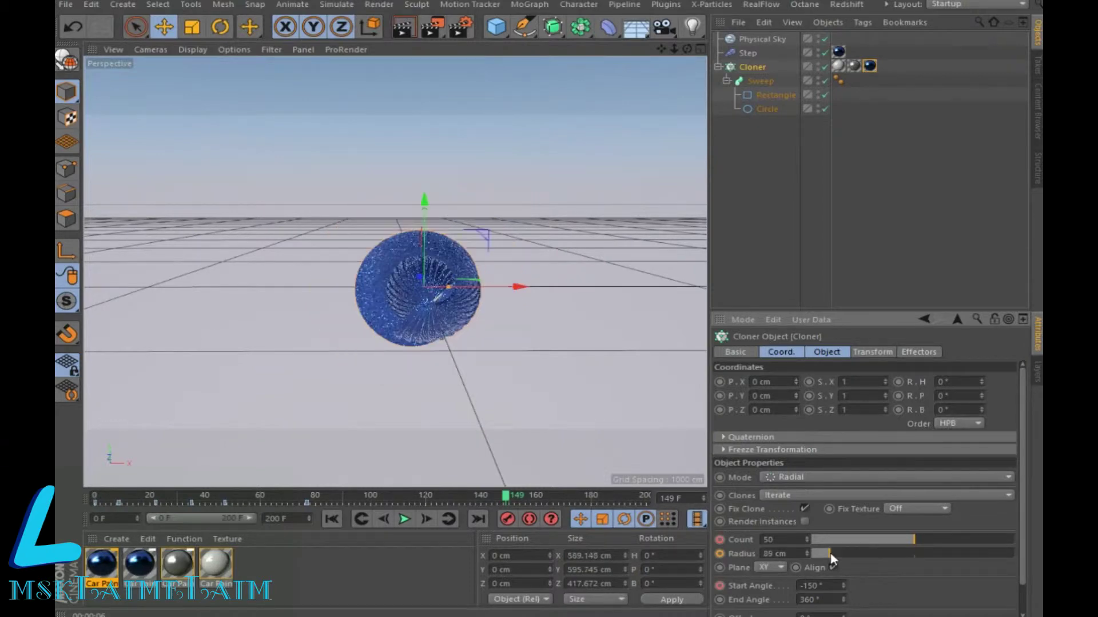
pyautogui.scroll(2, 496, 300)
pyautogui.scroll(3, 497, 300)
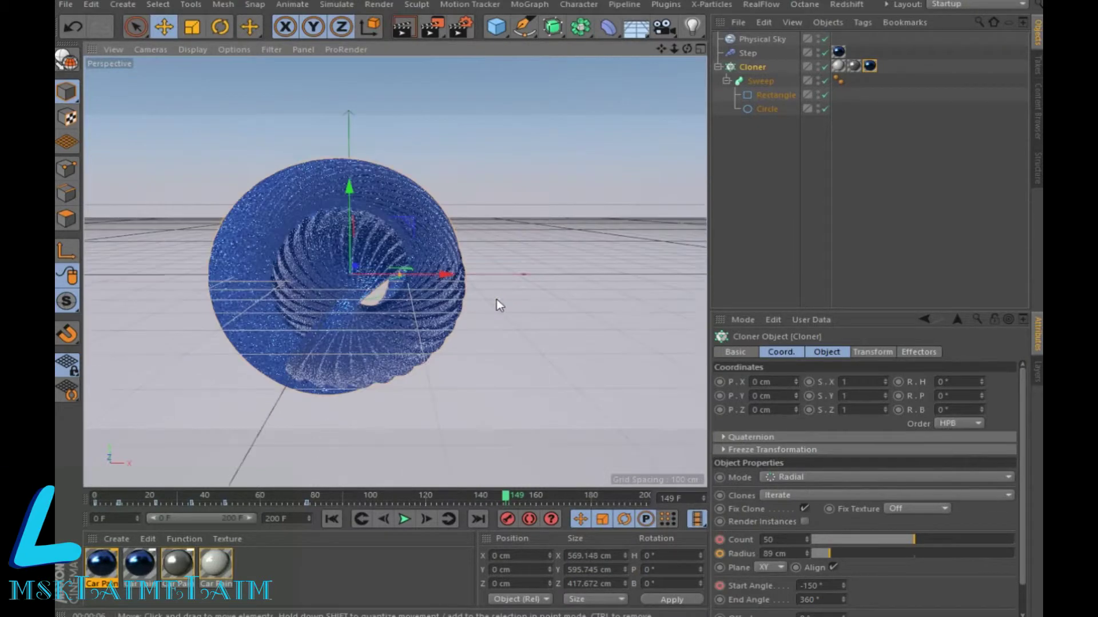
pyautogui.scroll(4, 497, 299)
pyautogui.moveTo(664, 49)
pyautogui.mouseDown()
pyautogui.moveTo(395, 272)
pyautogui.moveTo(680, 72)
pyautogui.mouseUp()
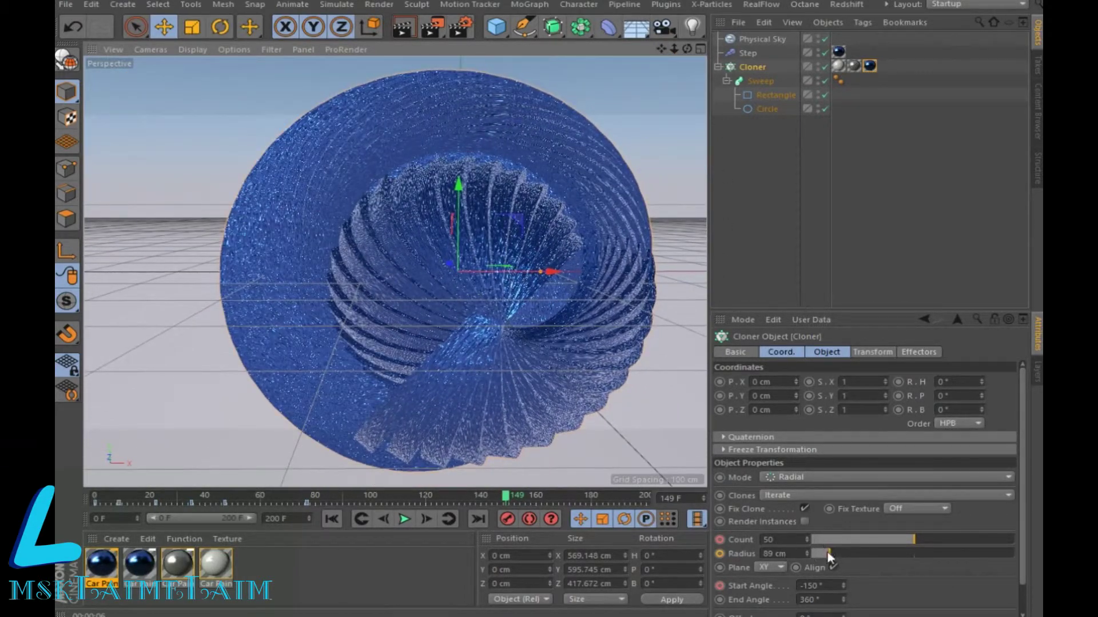
pyautogui.click(719, 554)
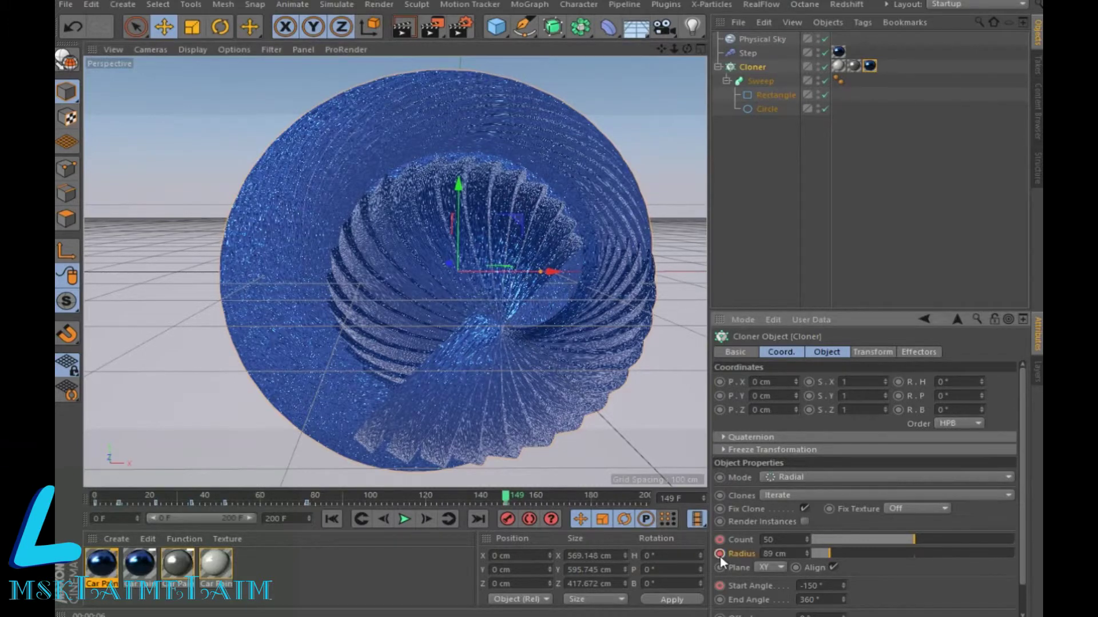
# Step: Keyframe a 36 cm Cloner radius at frame 200, then rewind to frame 0
pyautogui.moveTo(506, 502); pyautogui.dragTo(664, 502)
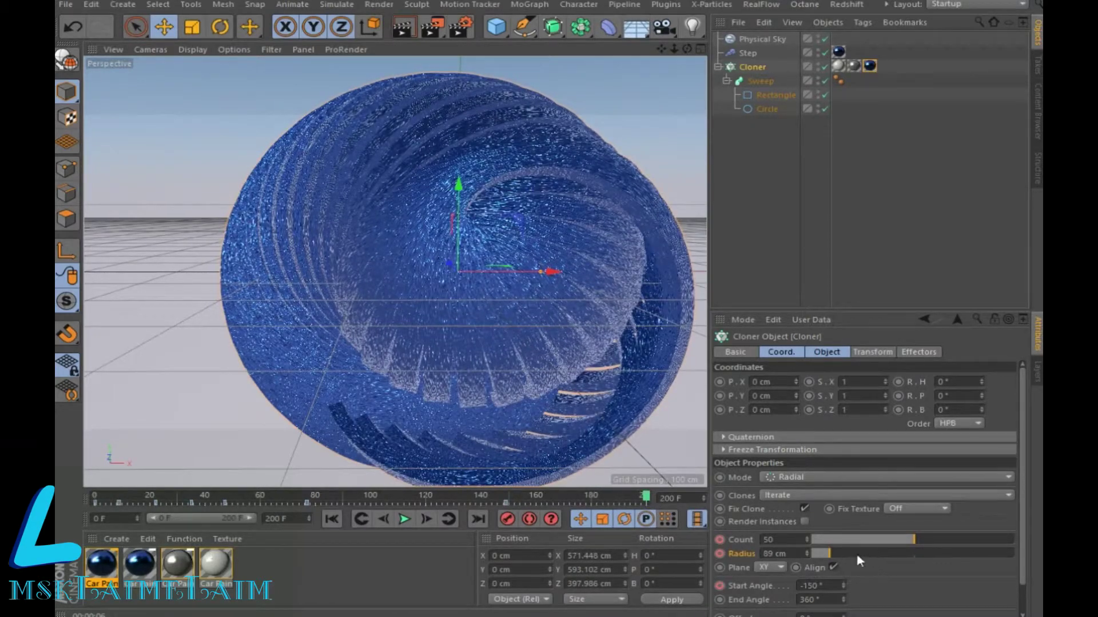
pyautogui.click(820, 554)
pyautogui.moveTo(660, 48)
pyautogui.mouseDown()
pyautogui.moveTo(395, 272)
pyautogui.moveTo(400, 284)
pyautogui.mouseUp()
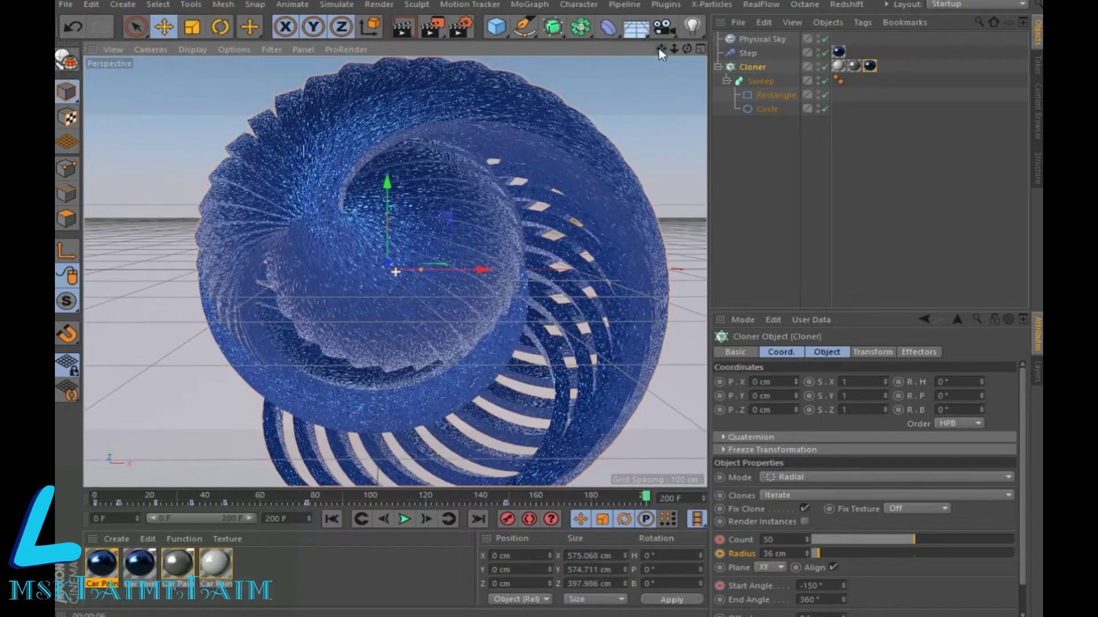
pyautogui.keyDown('ctrl'); pyautogui.click(720, 554); pyautogui.keyUp('ctrl')
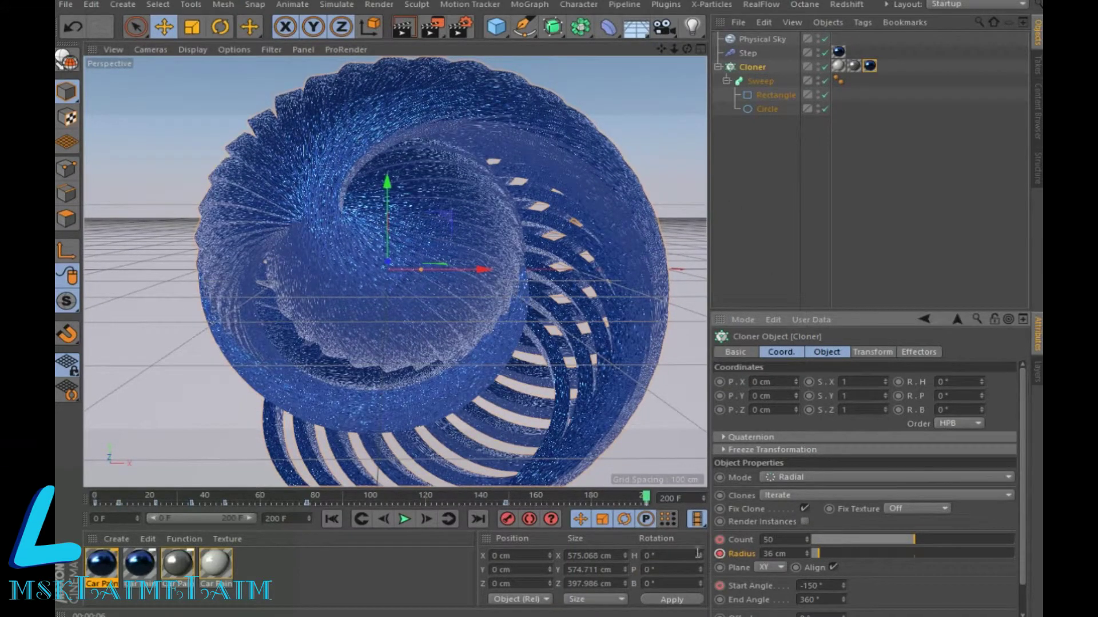
pyautogui.click(331, 520)
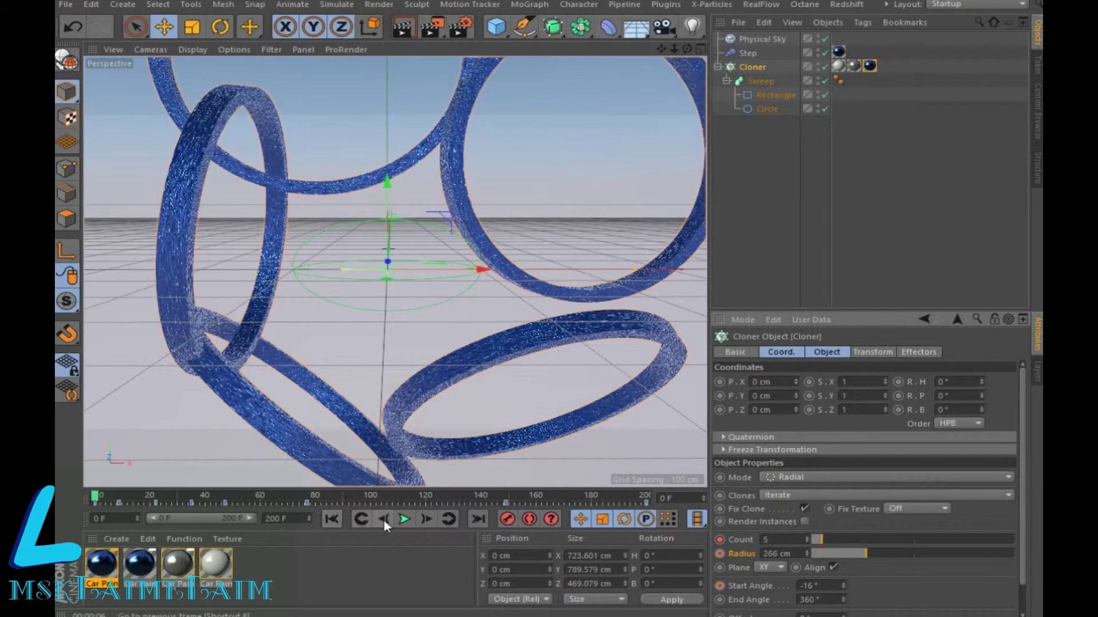
# Step: Play the collapse, view frame 200, and start an Interactive Render Region
pyautogui.click(403, 520)
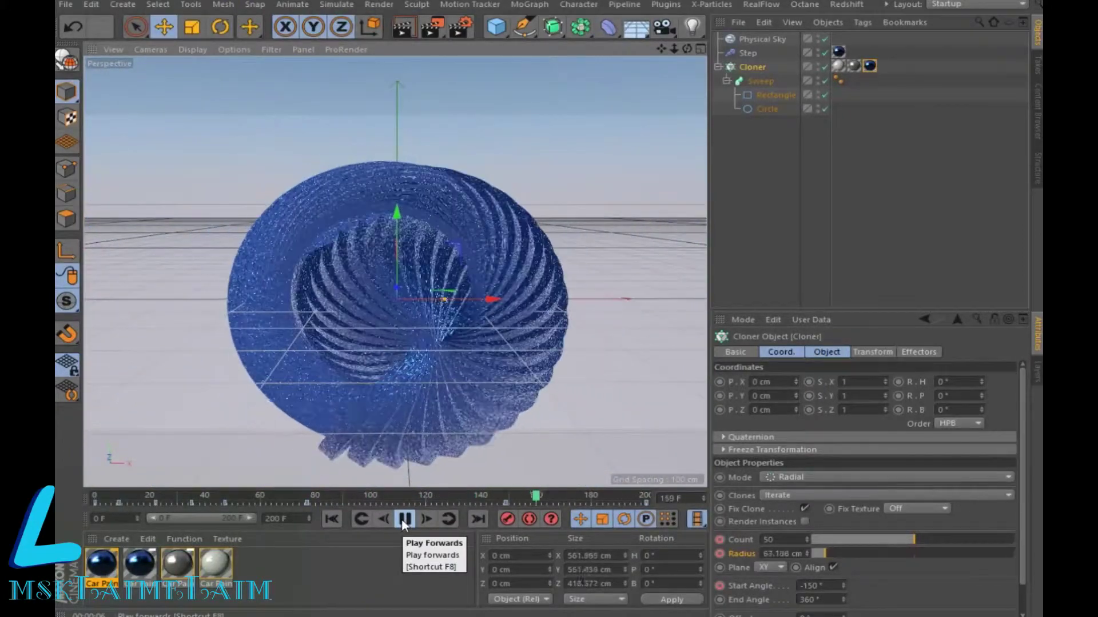
pyautogui.click(403, 521)
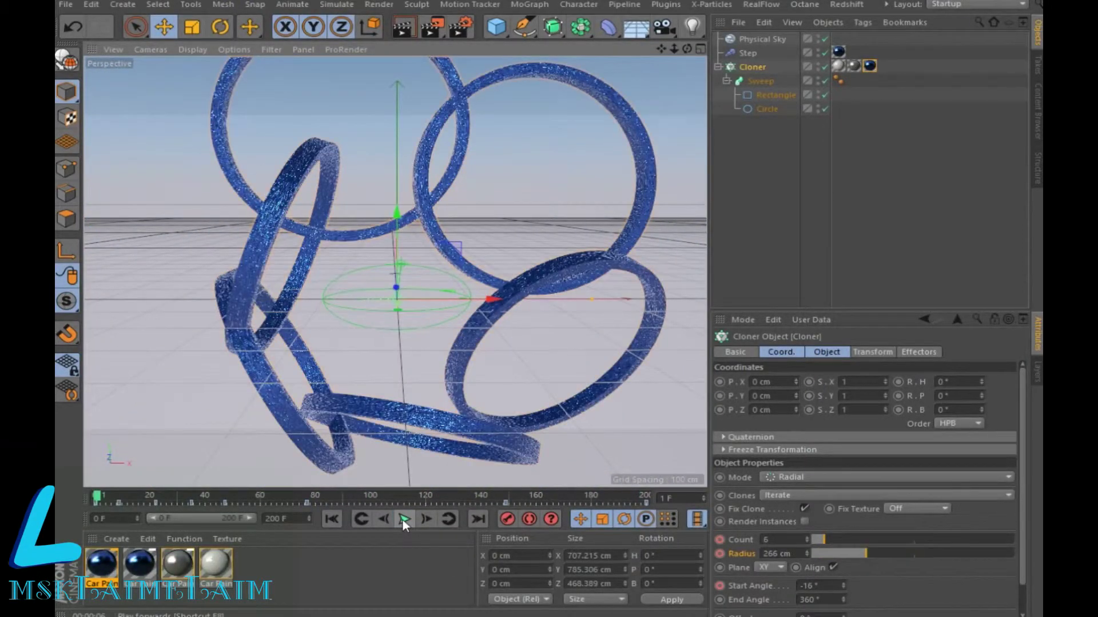
pyautogui.click(479, 521)
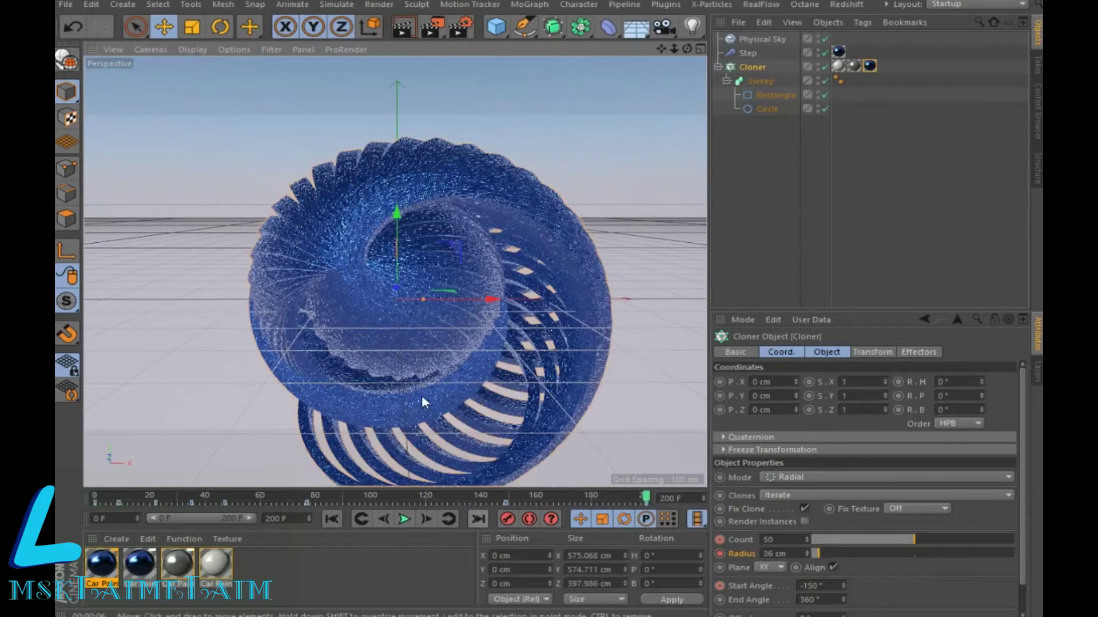
pyautogui.moveTo(659, 47); pyautogui.dragTo(652, 35)
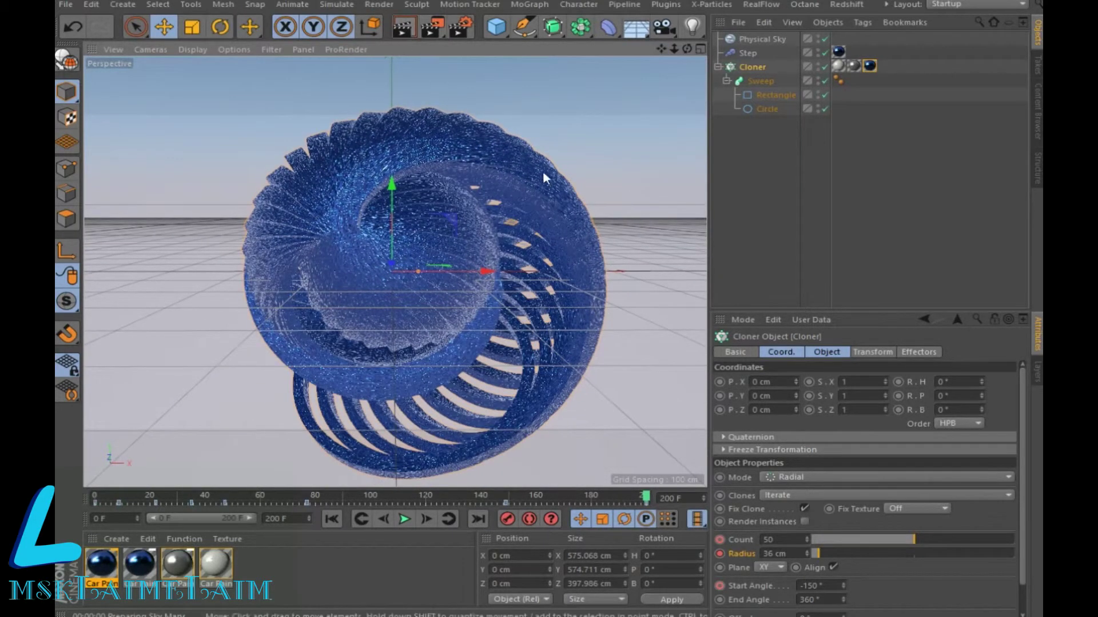
pyautogui.hotkey('alt', 'r')
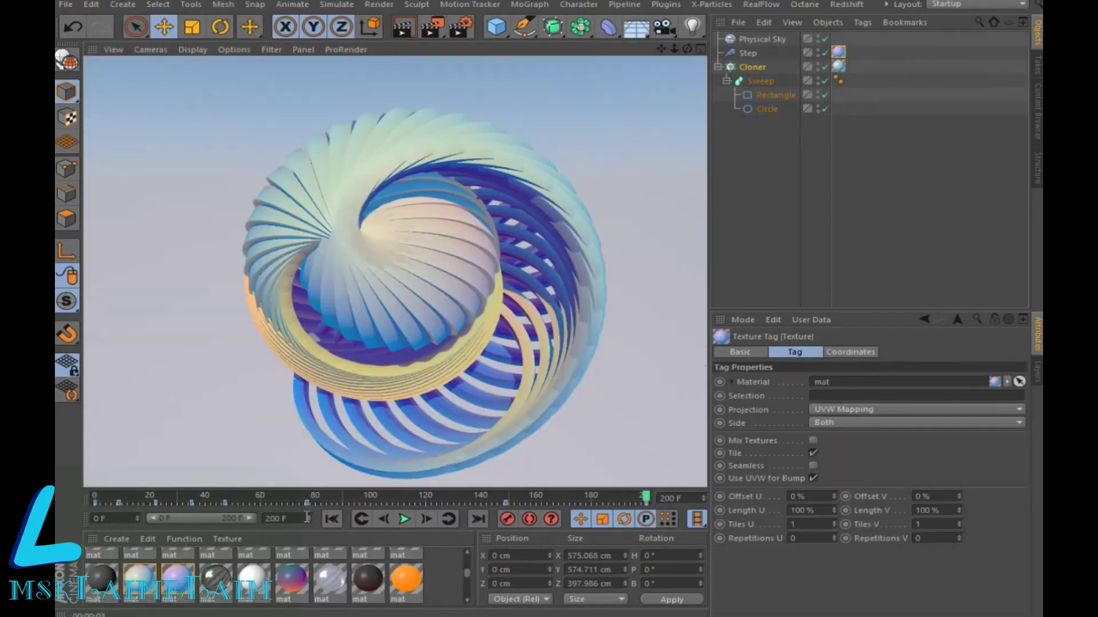
# Step: Rewind to frame 0 and play the animation with the gradient material 'mat'
pyautogui.click(324, 520)
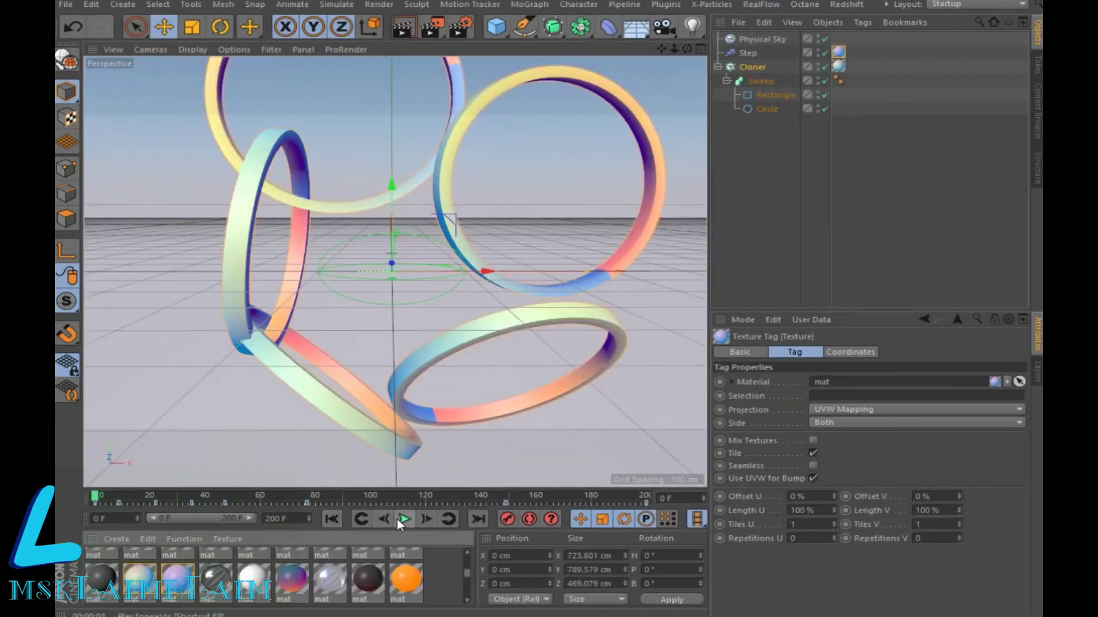
pyautogui.click(399, 519)
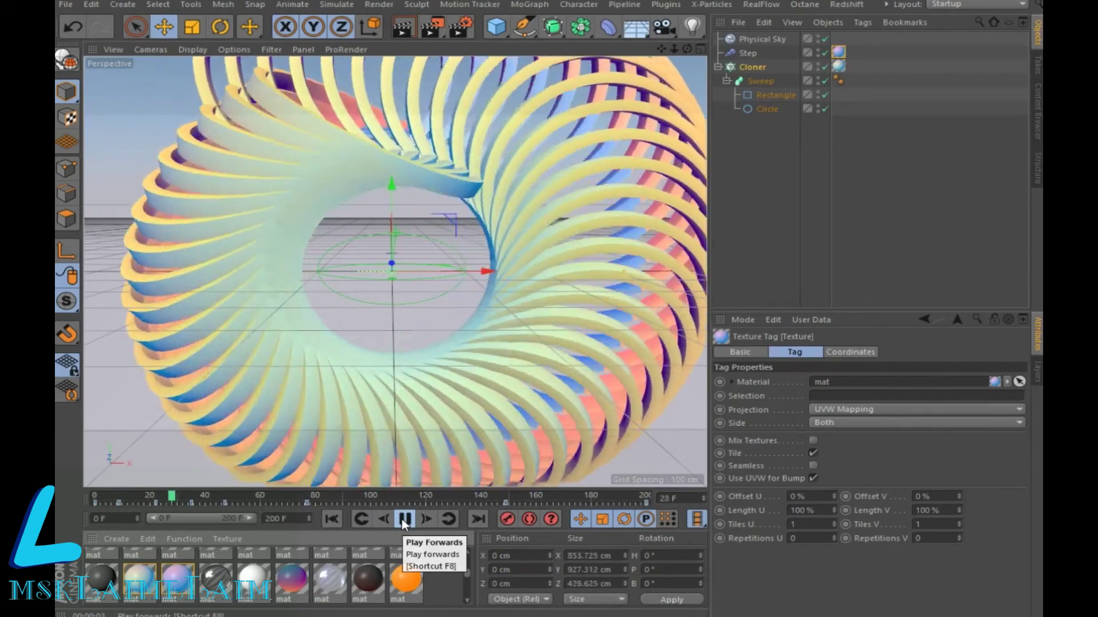